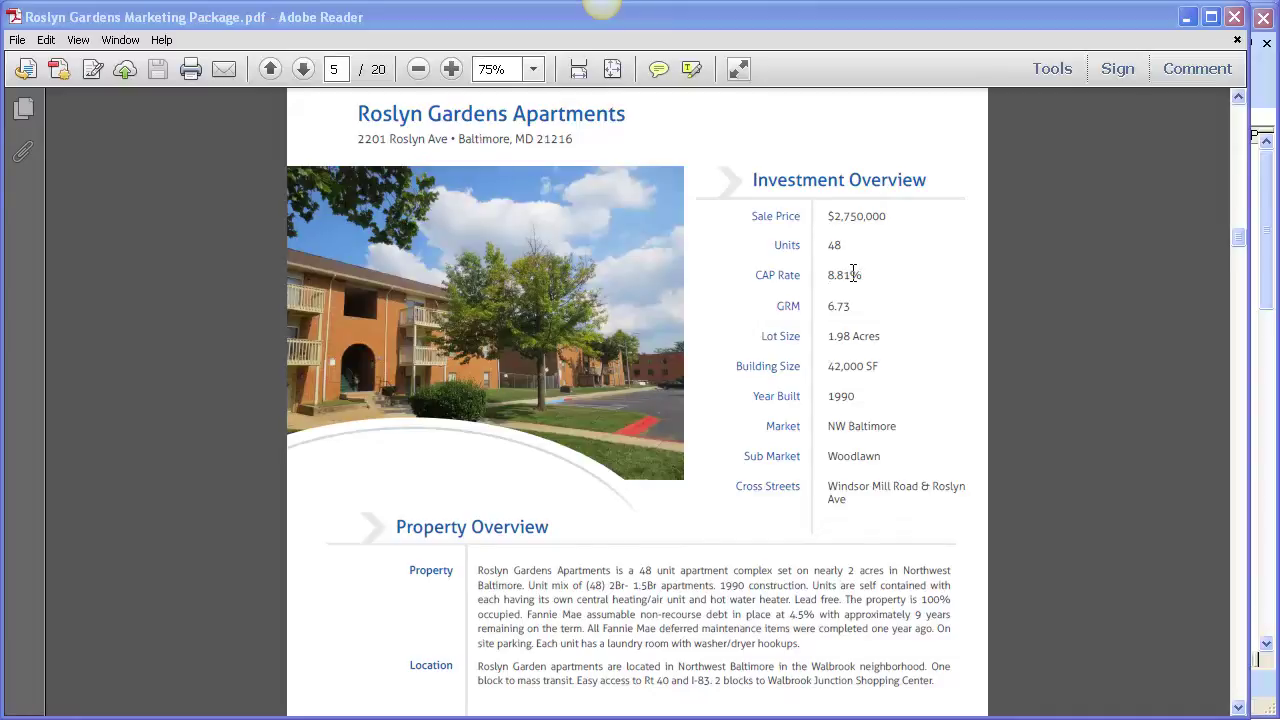
# Step: Switch to the Excel workbook and review the Summary sheet's prices, income, cap rate, vacancy and expense percentages
pyautogui.hotkey('alt', 'Tab')
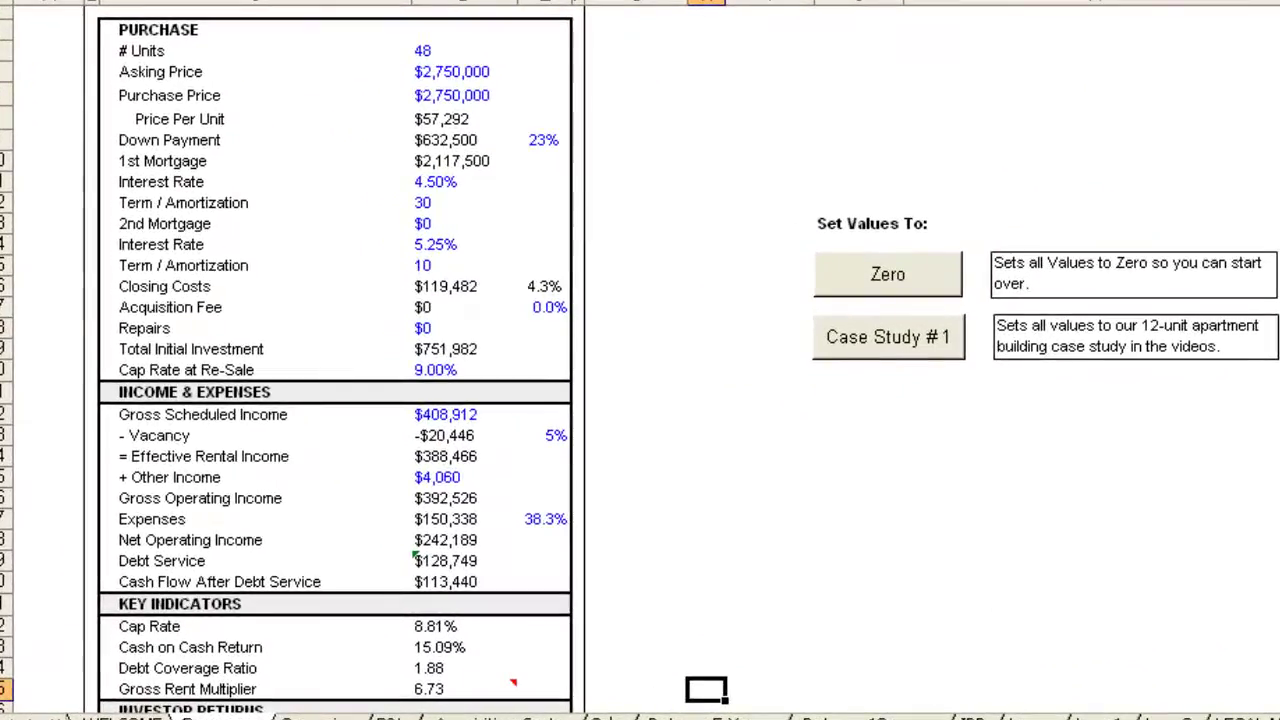
pyautogui.click(455, 68)
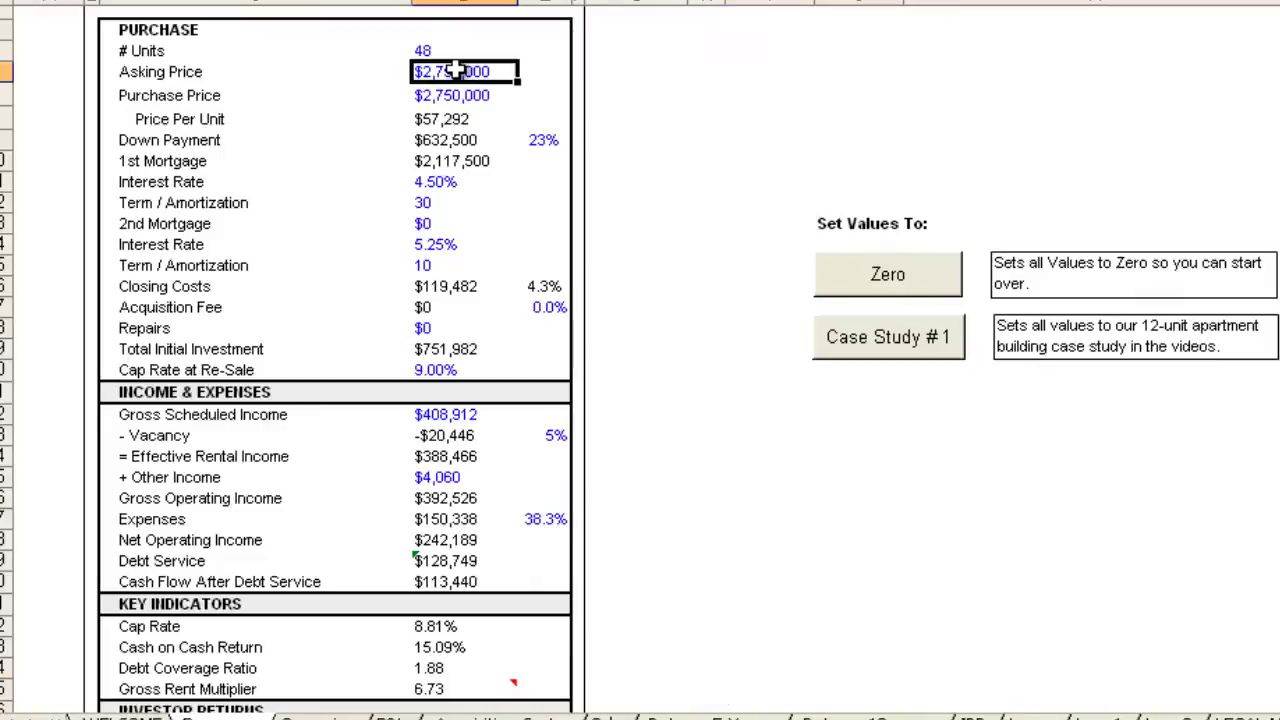
pyautogui.click(445, 95)
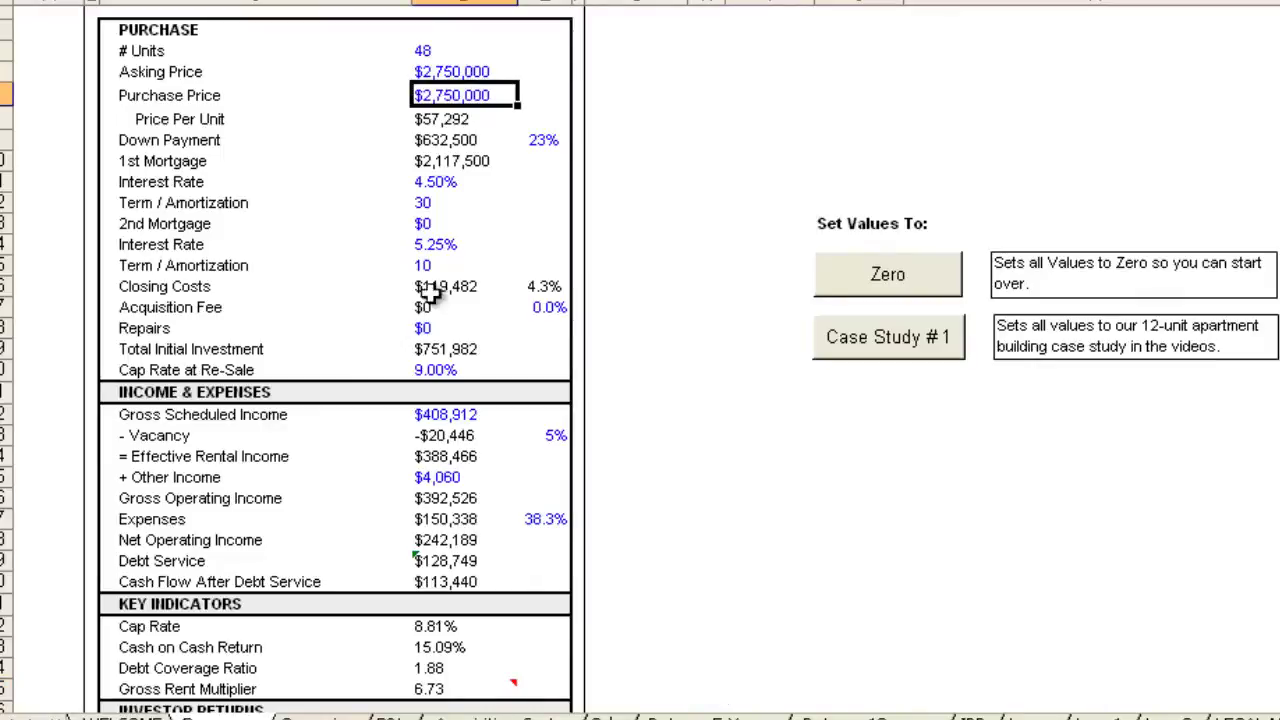
pyautogui.click(428, 414)
pyautogui.click(438, 477)
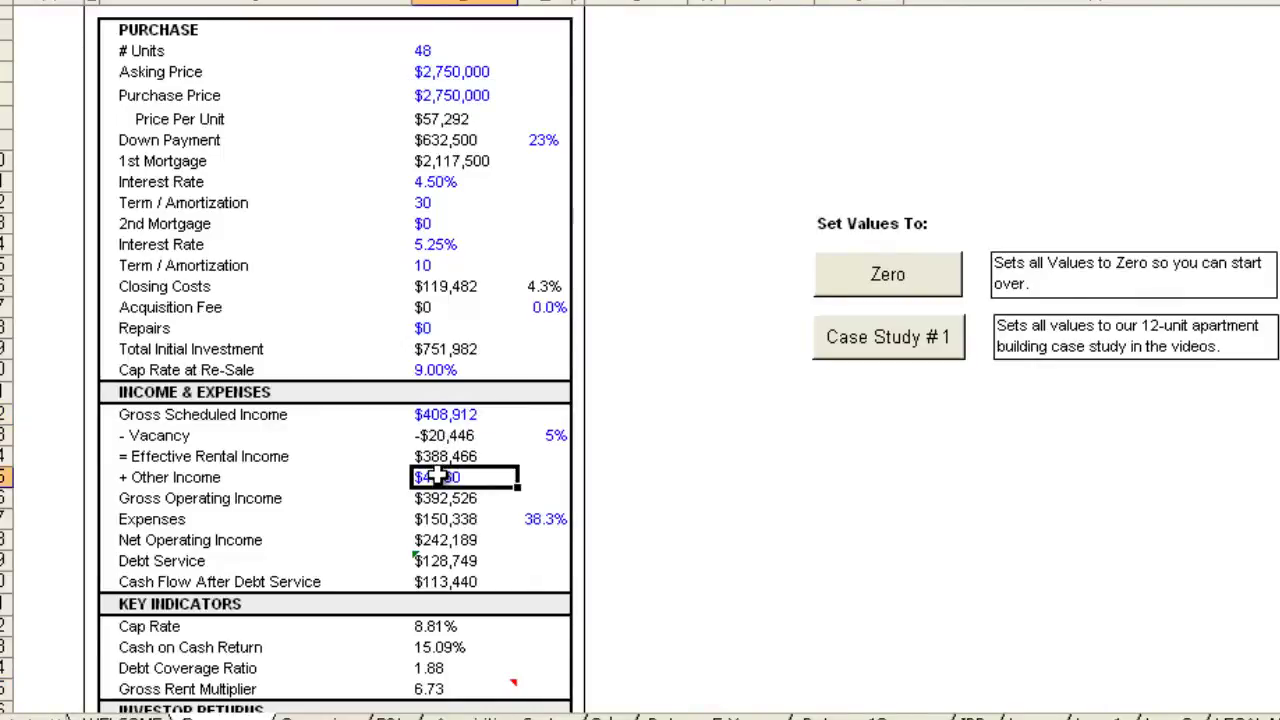
pyautogui.click(435, 628)
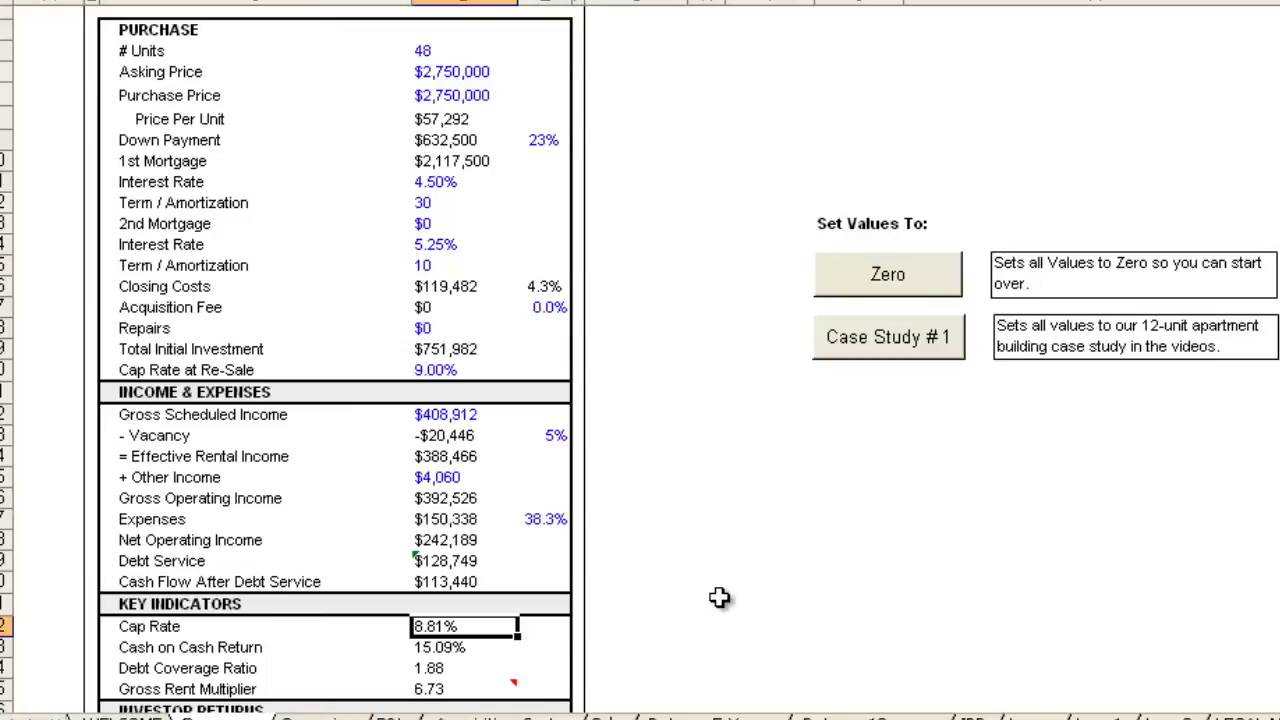
pyautogui.click(545, 435)
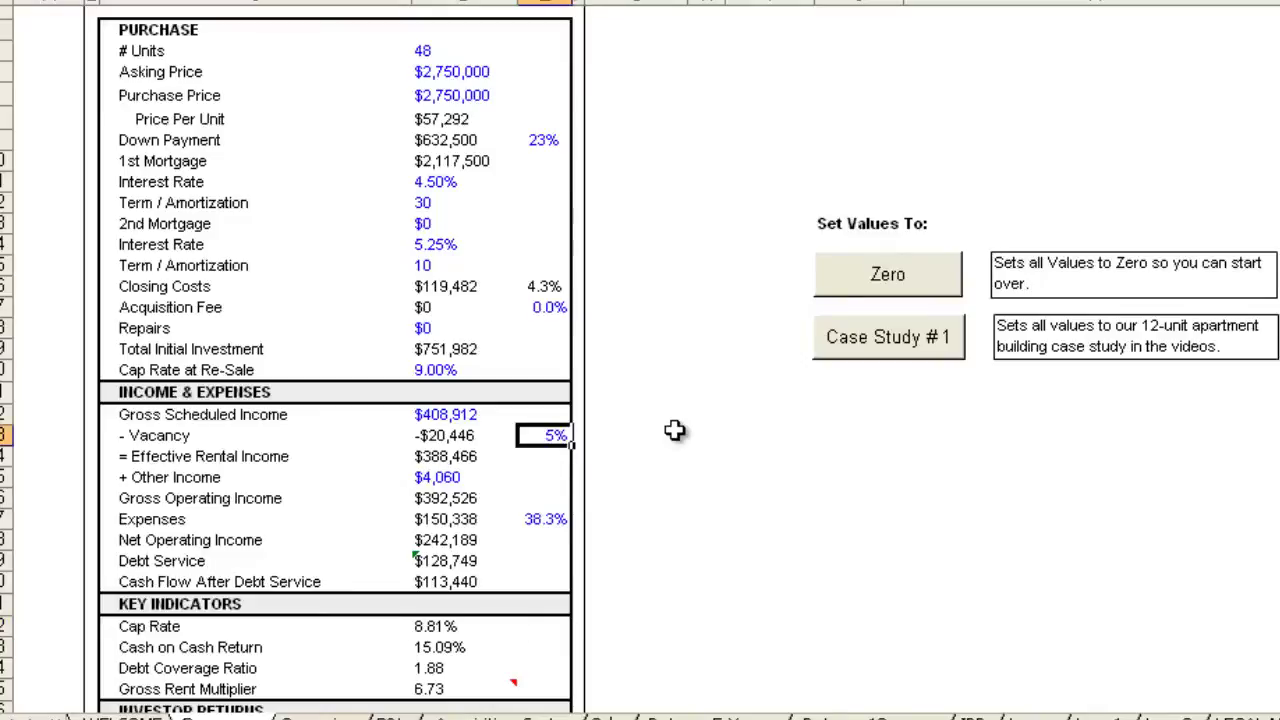
pyautogui.click(537, 517)
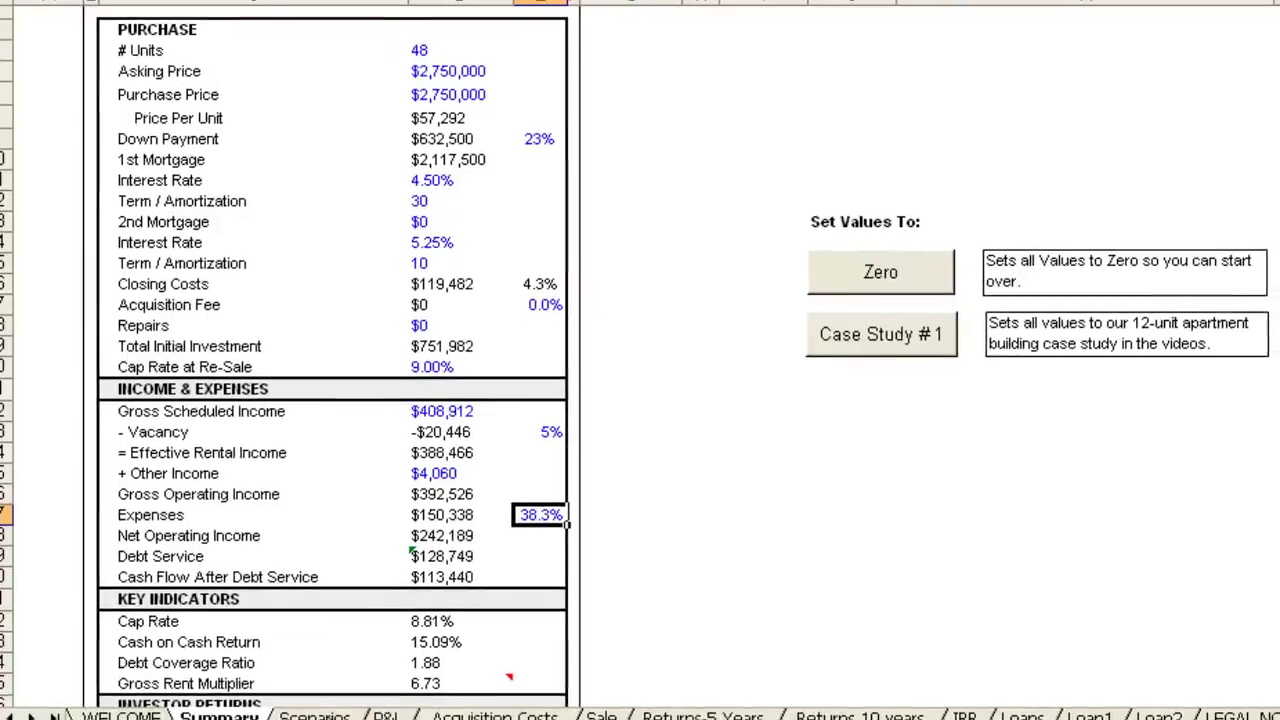
# Step: Open the Scenarios sheet and examine the Reported, My Version and Projected column headings of the income section
pyautogui.click(309, 707)
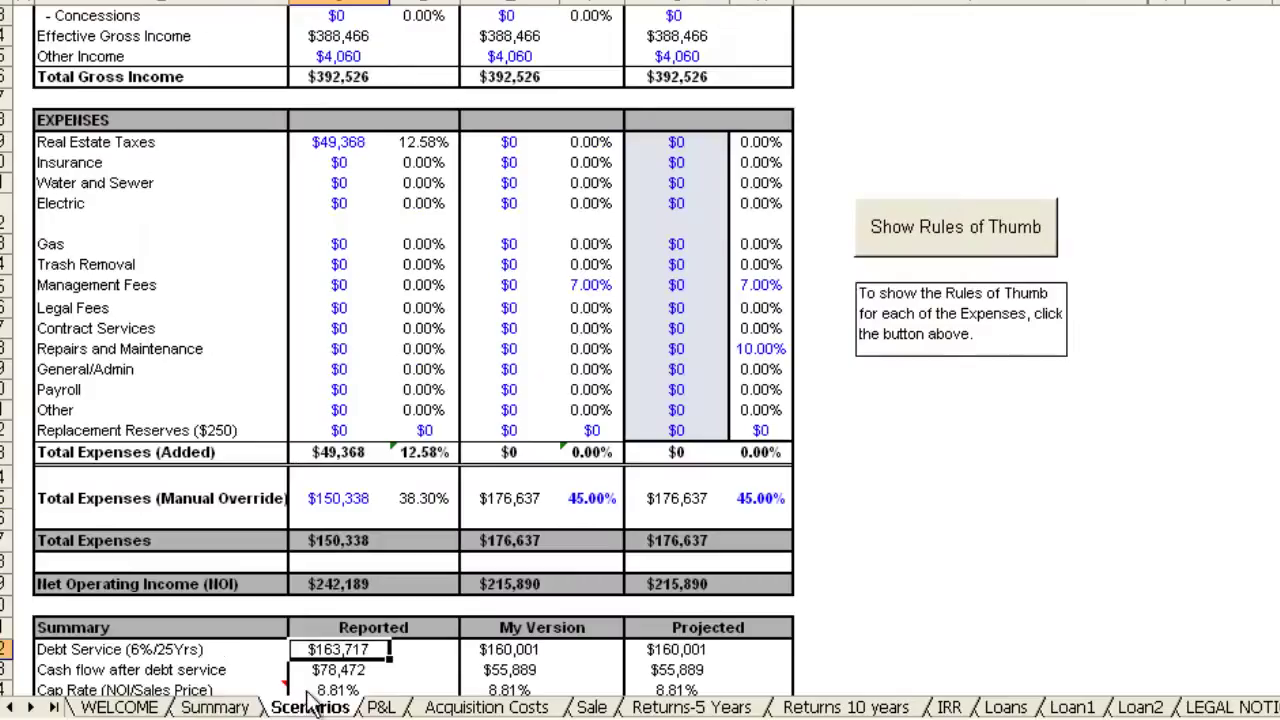
pyautogui.scroll(8, 510, 352)
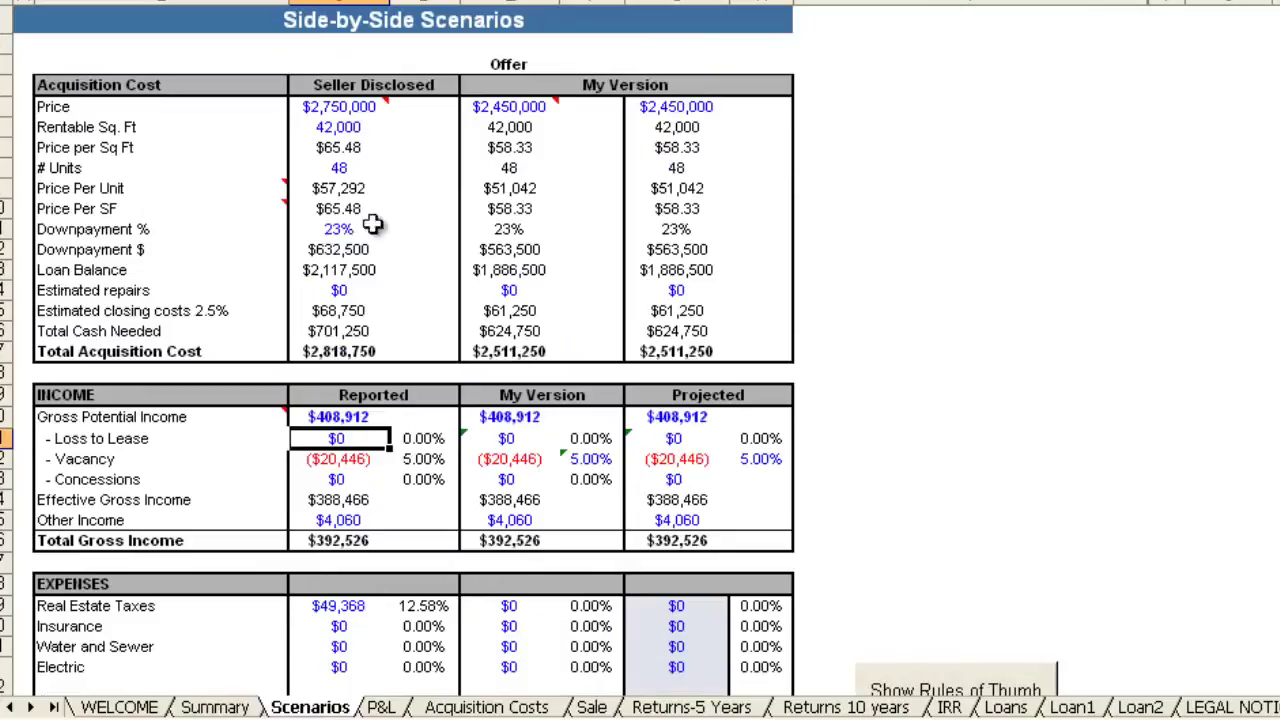
pyautogui.click(350, 396)
pyautogui.click(518, 393)
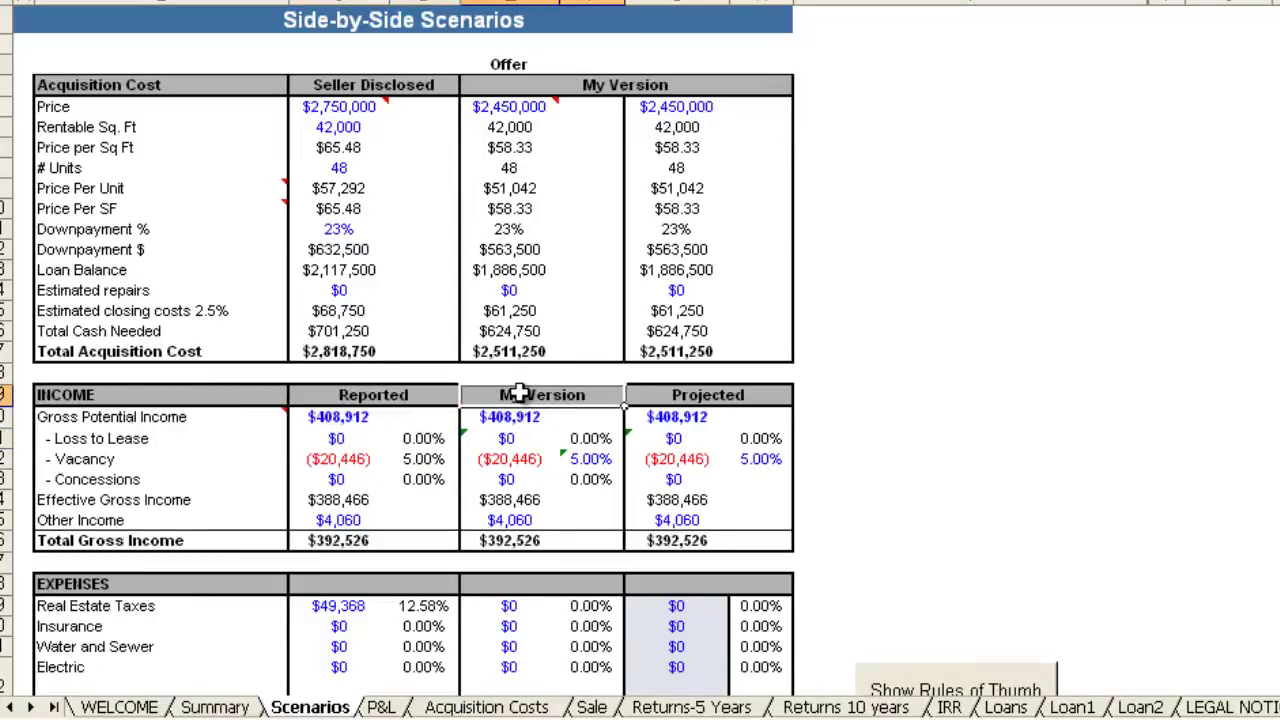
pyautogui.click(710, 396)
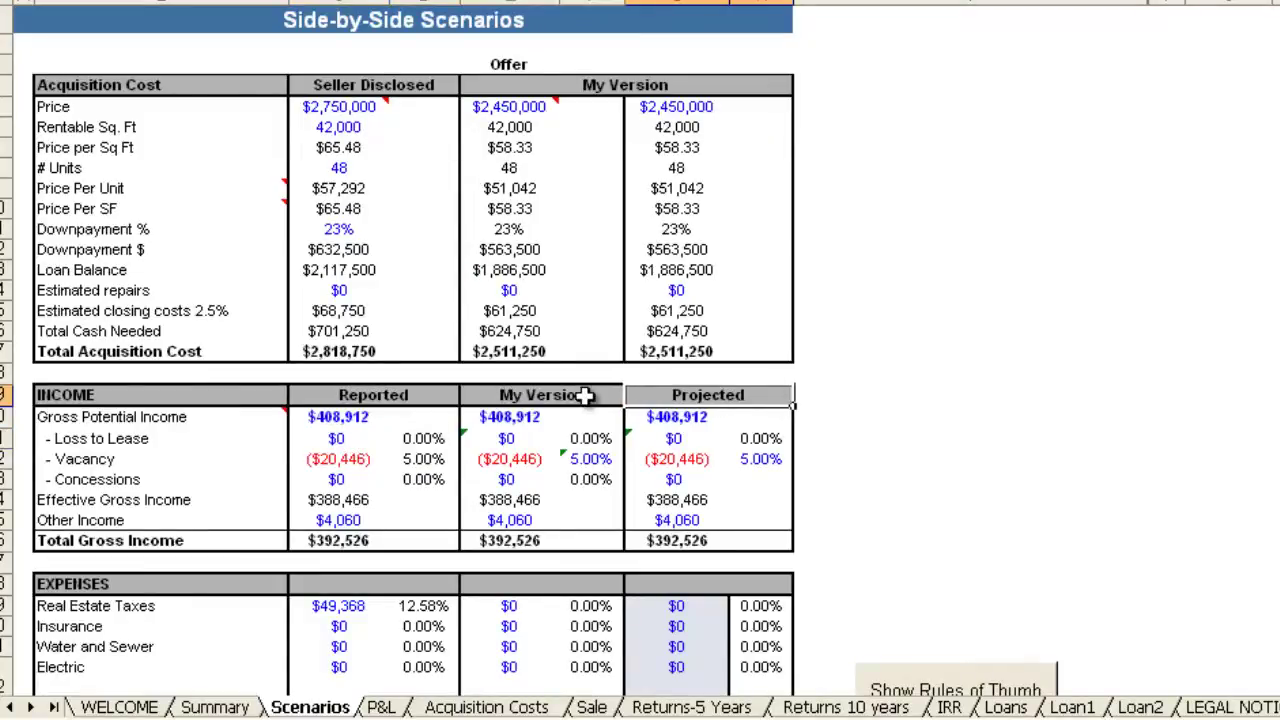
pyautogui.click(383, 398)
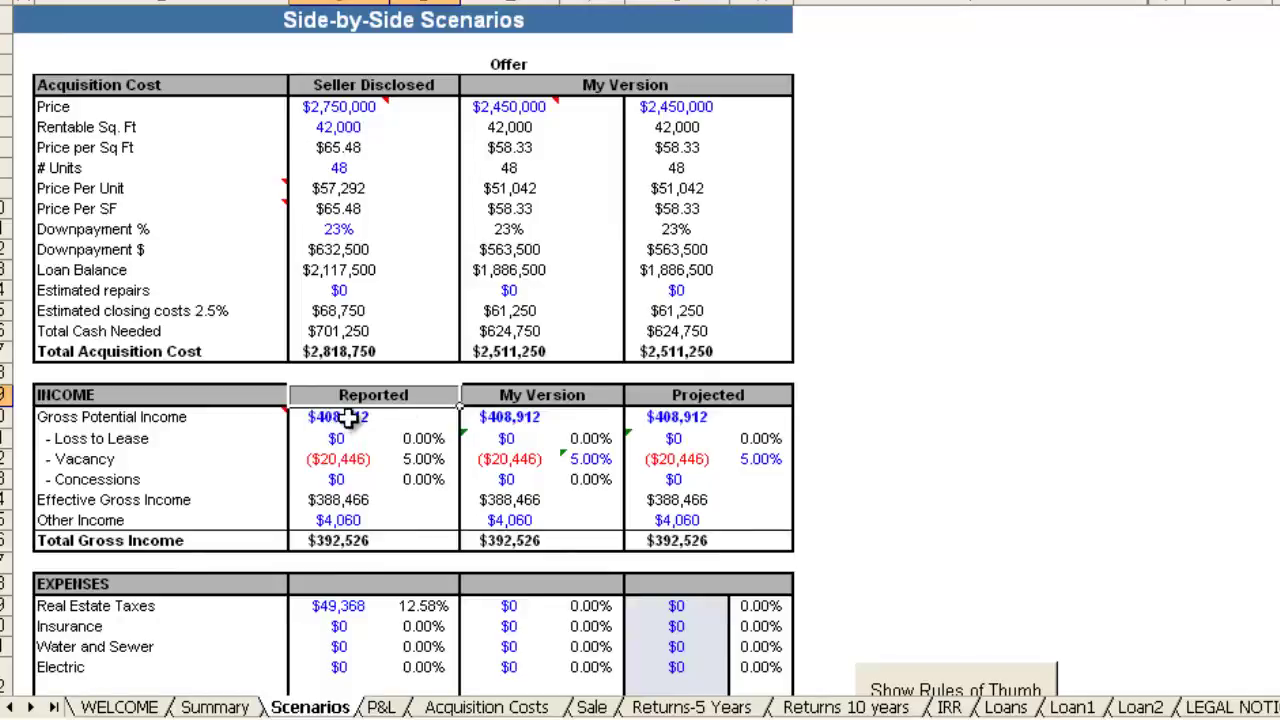
# Step: Review the Reported column's gross potential income, vacancy, other income and first expense lines
pyautogui.click(348, 419)
pyautogui.click(337, 458)
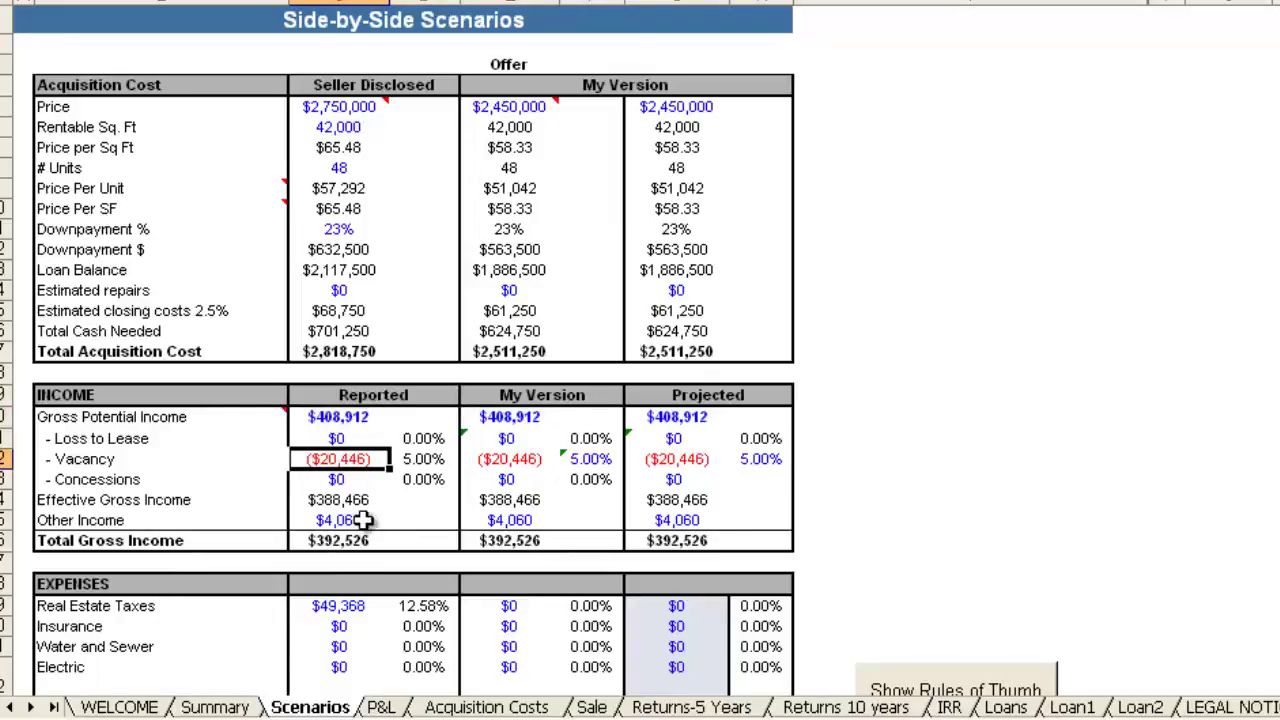
pyautogui.press('Down')
pyautogui.press('Down')
pyautogui.press('Down')
pyautogui.press('Down')
pyautogui.press('Down')
pyautogui.press('Down')
pyautogui.press('Down')
pyautogui.press('Down')
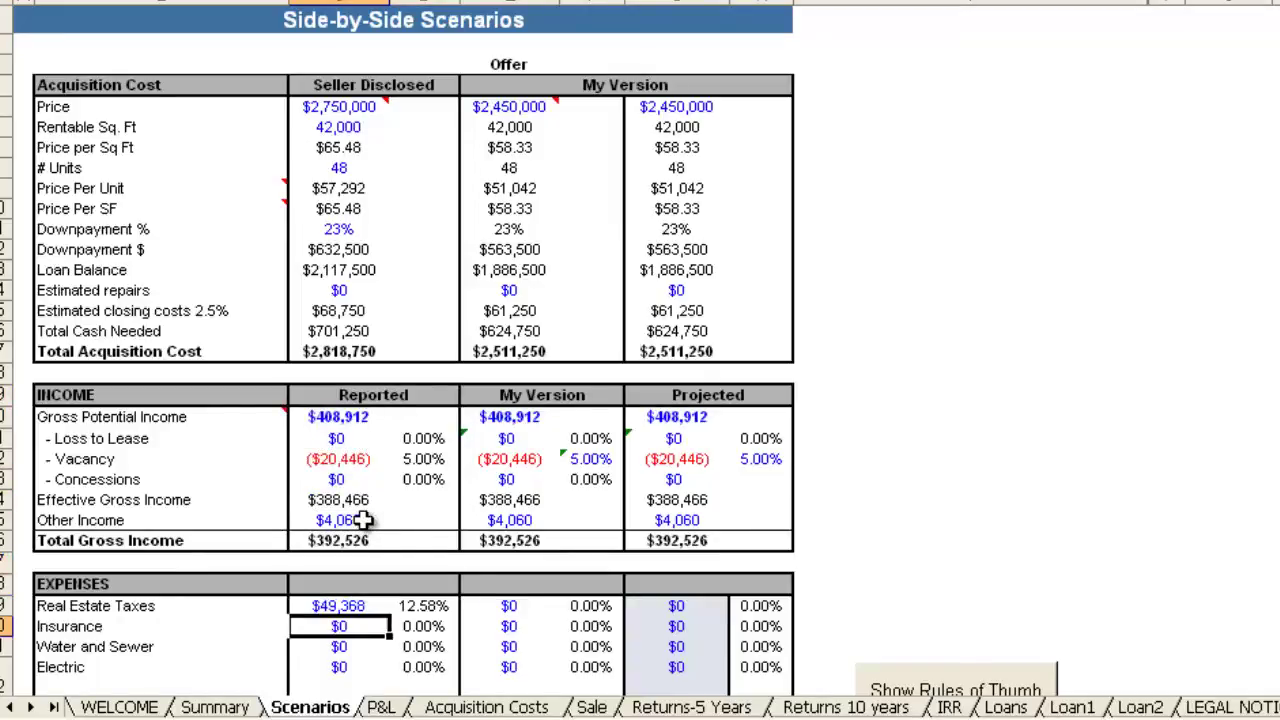
pyautogui.press('Down')
pyautogui.press('Up')
pyautogui.press('Up')
pyautogui.press('Up')
pyautogui.press('Up')
pyautogui.press('Down')
pyautogui.press('Down')
pyautogui.press('Down')
pyautogui.press('Down')
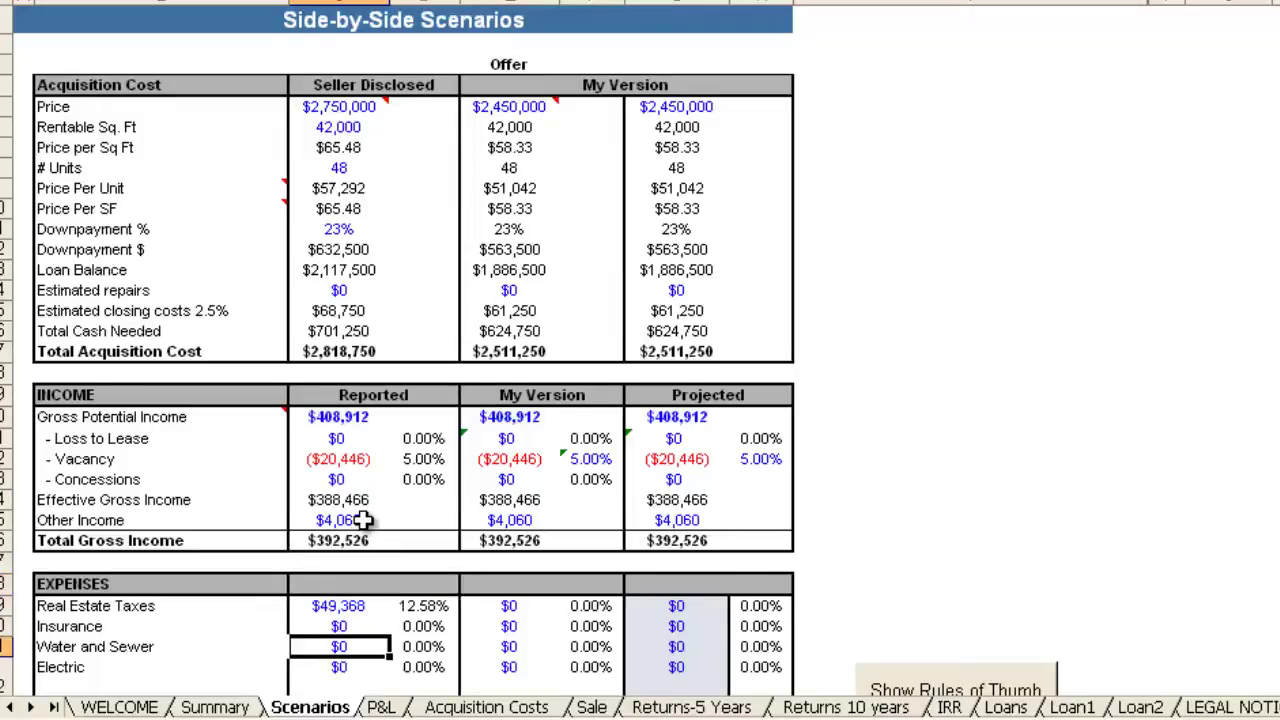
# Step: Examine the remaining Reported expense lines, the manual override of total expenses and the net operating income
pyautogui.press('Down')
pyautogui.press('Down')
pyautogui.press('Down')
pyautogui.press('Down')
pyautogui.press('Down')
pyautogui.press('Down')
pyautogui.press('Down')
pyautogui.press('Down')
pyautogui.press('Down')
pyautogui.press('Down')
pyautogui.press('Down')
pyautogui.press('Down')
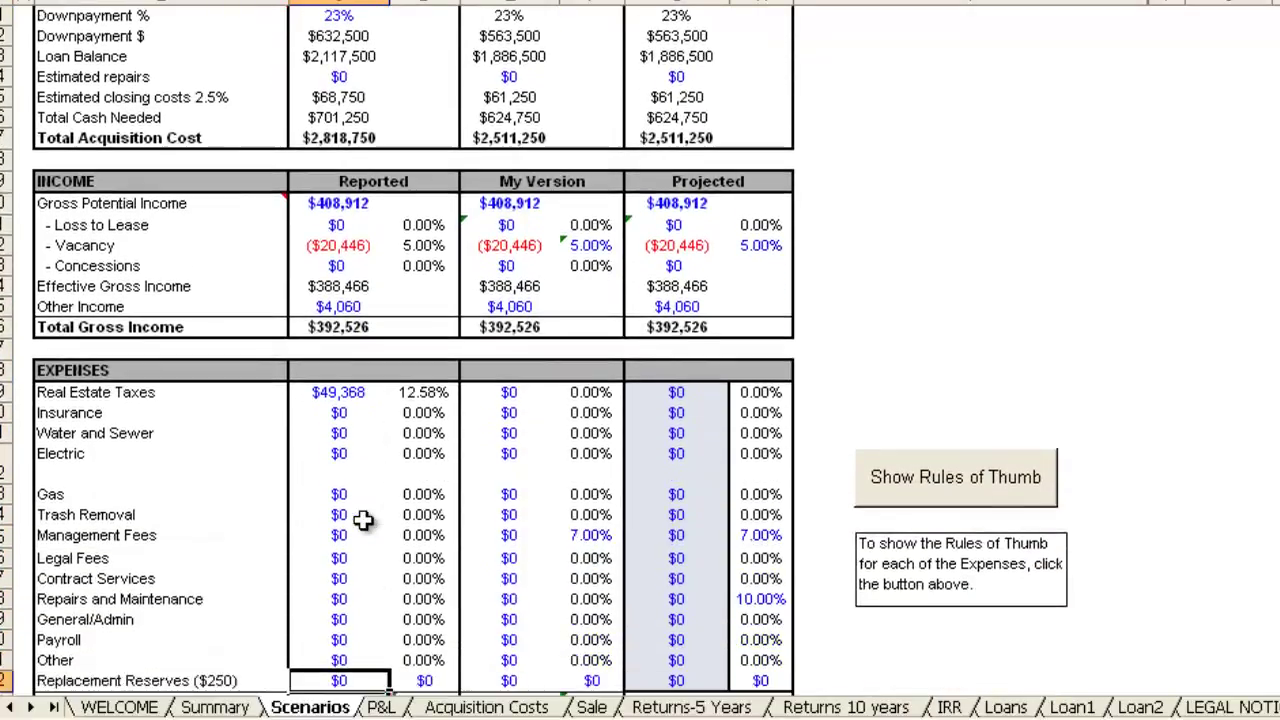
pyautogui.press('Down')
pyautogui.press('Down')
pyautogui.press('Down')
pyautogui.scroll(-1, 362, 519)
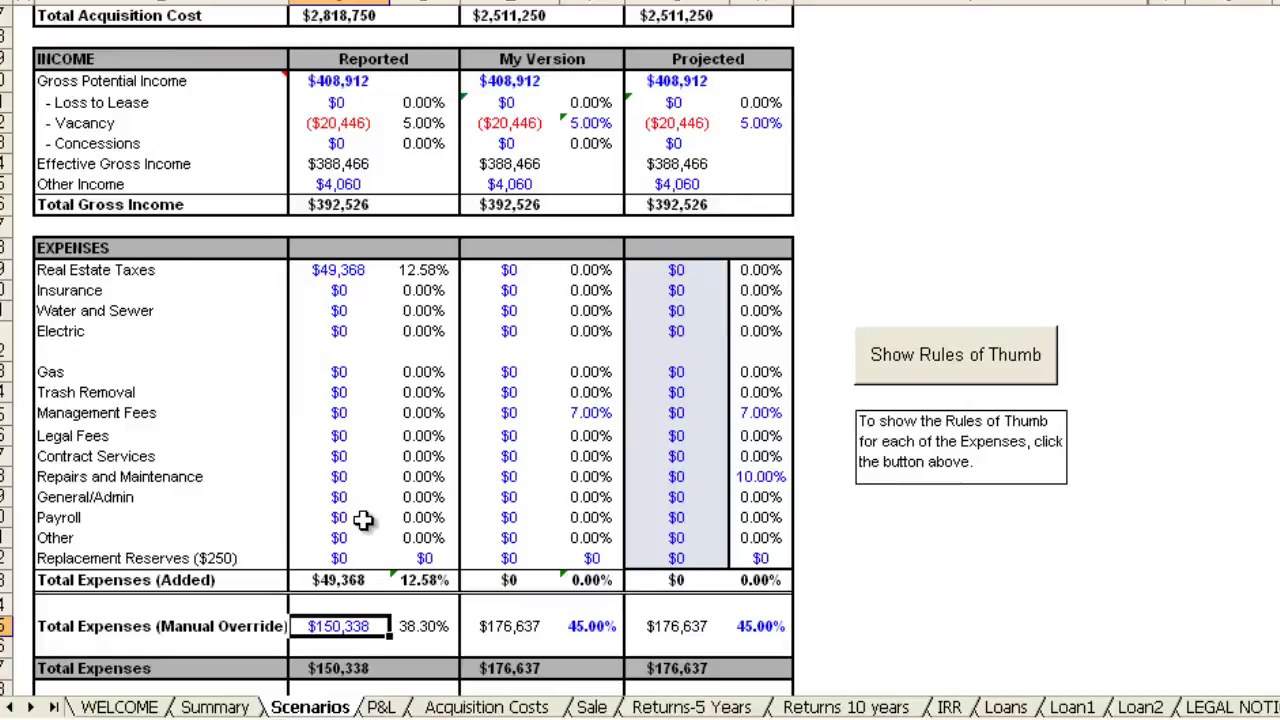
pyautogui.press('Down')
pyautogui.press('Down')
pyautogui.press('Down')
pyautogui.press('Down')
pyautogui.press('Down')
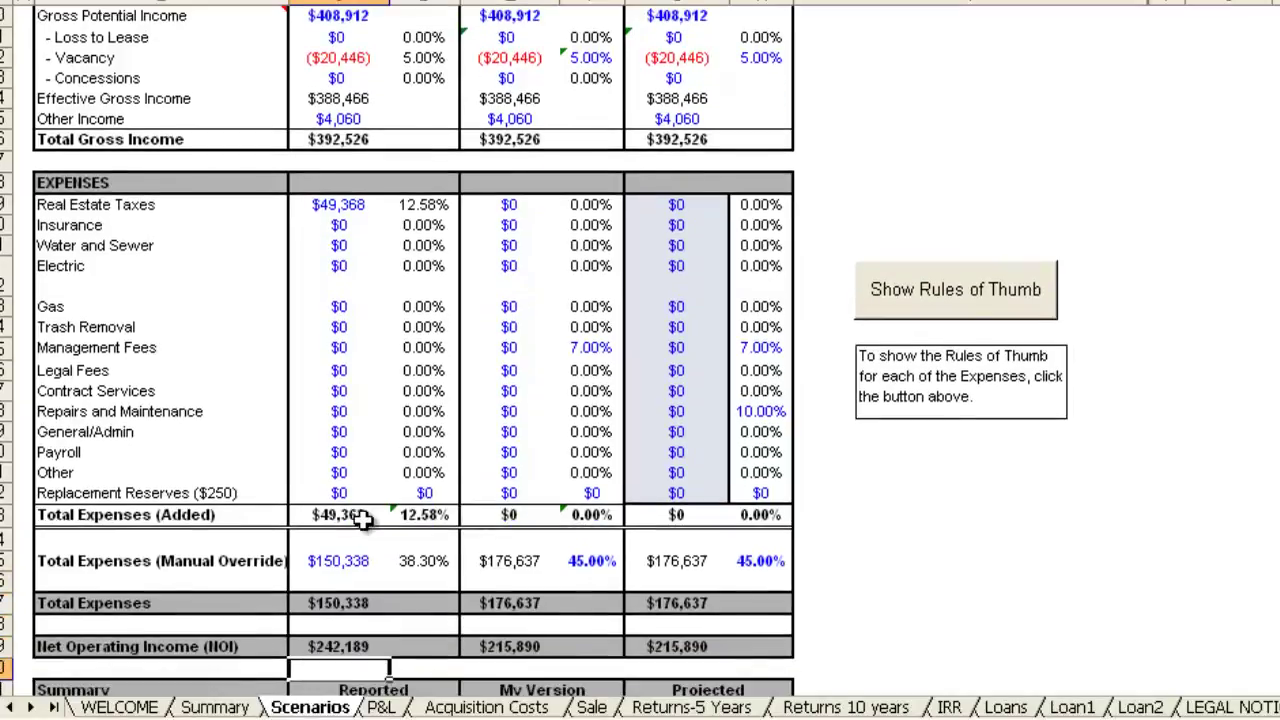
pyautogui.press('Up')
pyautogui.press('Up')
pyautogui.press('Up')
pyautogui.press('Up')
pyautogui.press('Up')
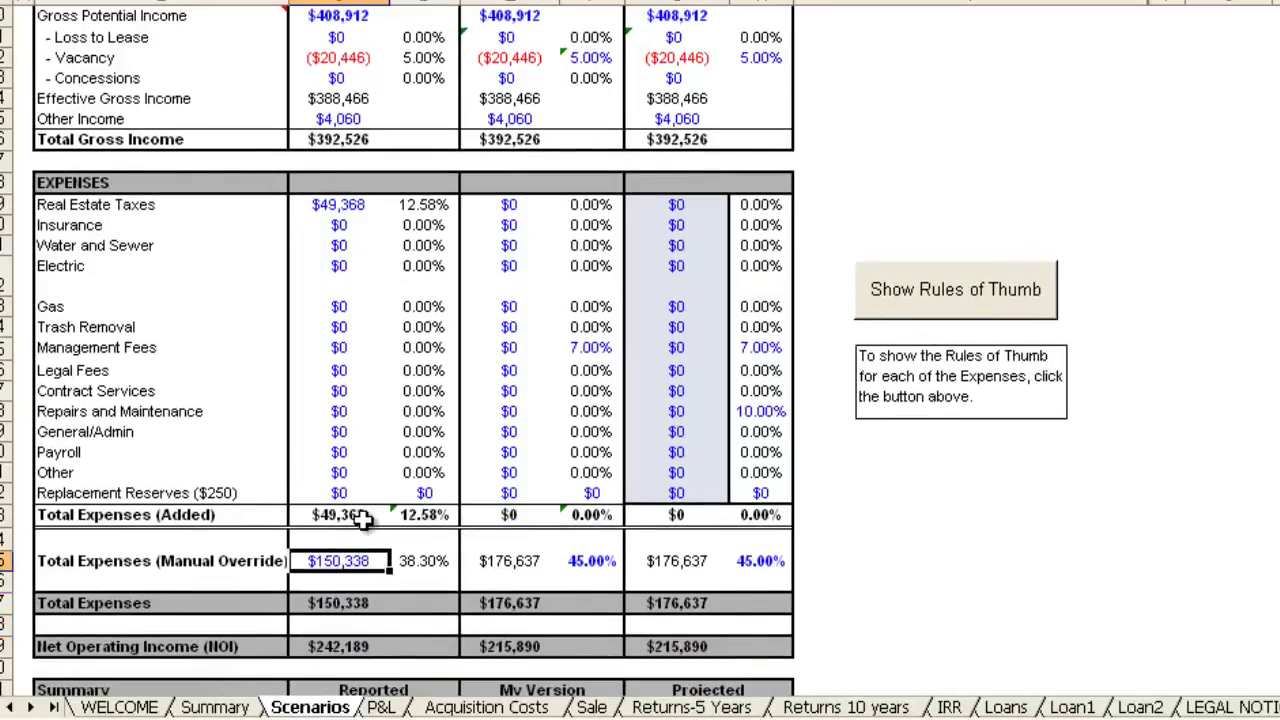
# Step: Go through the My Version column's income and expense lines down to the manual override of total expenses
pyautogui.press('Right')
pyautogui.press('Right')
pyautogui.press('Up')
pyautogui.press('Up')
pyautogui.press('Up')
pyautogui.press('Up')
pyautogui.press('Up')
pyautogui.press('Up')
pyautogui.press('Up')
pyautogui.press('Up')
pyautogui.press('Up')
pyautogui.press('Up')
pyautogui.press('Up')
pyautogui.press('Up')
pyautogui.press('Up')
pyautogui.press('Up')
pyautogui.press('Up')
pyautogui.press('Up')
pyautogui.press('Up')
pyautogui.press('Up')
pyautogui.press('Up')
pyautogui.press('Up')
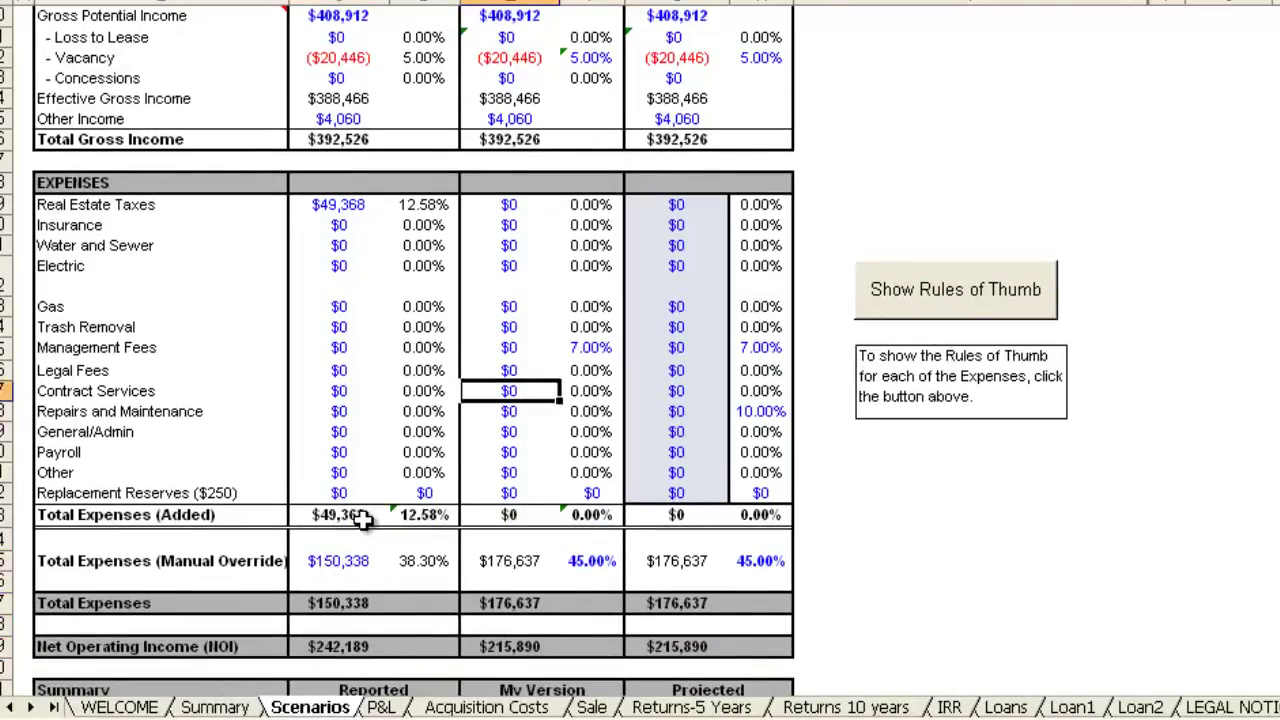
pyautogui.press('Up')
pyautogui.press('Down')
pyautogui.press('Down')
pyautogui.press('Down')
pyautogui.press('Down')
pyautogui.press('Down')
pyautogui.press('Down')
pyautogui.press('Down')
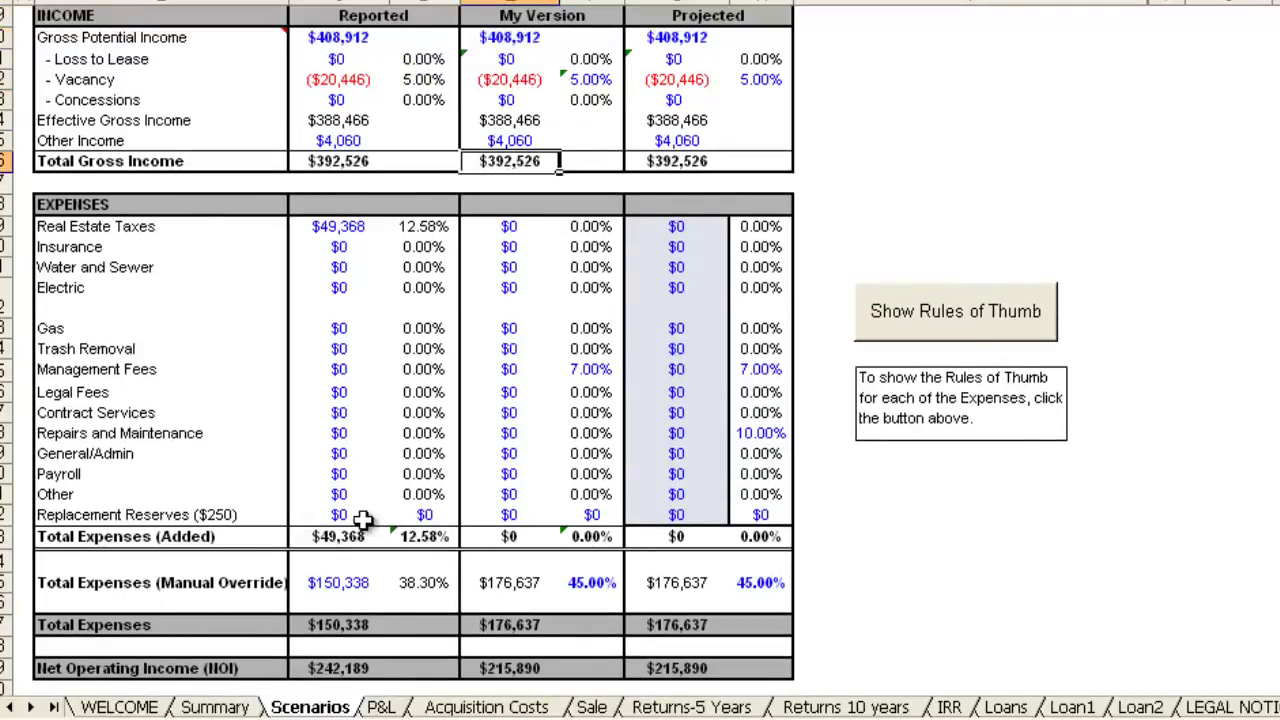
pyautogui.press('Down')
pyautogui.press('Down')
pyautogui.press('Down')
pyautogui.press('Down')
pyautogui.press('Down')
pyautogui.press('Down')
pyautogui.press('Down')
pyautogui.press('Down')
pyautogui.press('Down')
pyautogui.press('Down')
pyautogui.press('Down')
pyautogui.press('Down')
pyautogui.press('Down')
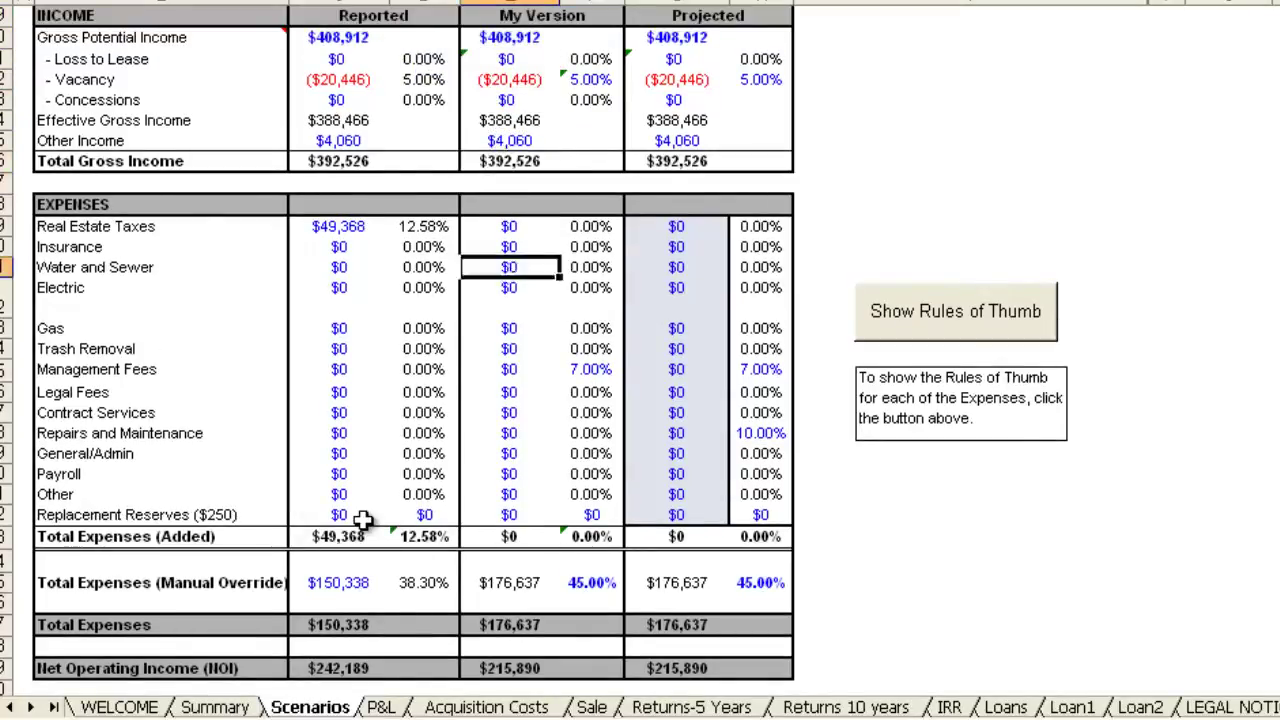
pyautogui.press('Down')
pyautogui.press('Down')
pyautogui.press('Down')
pyautogui.press('Down')
pyautogui.press('Down')
pyautogui.press('Down')
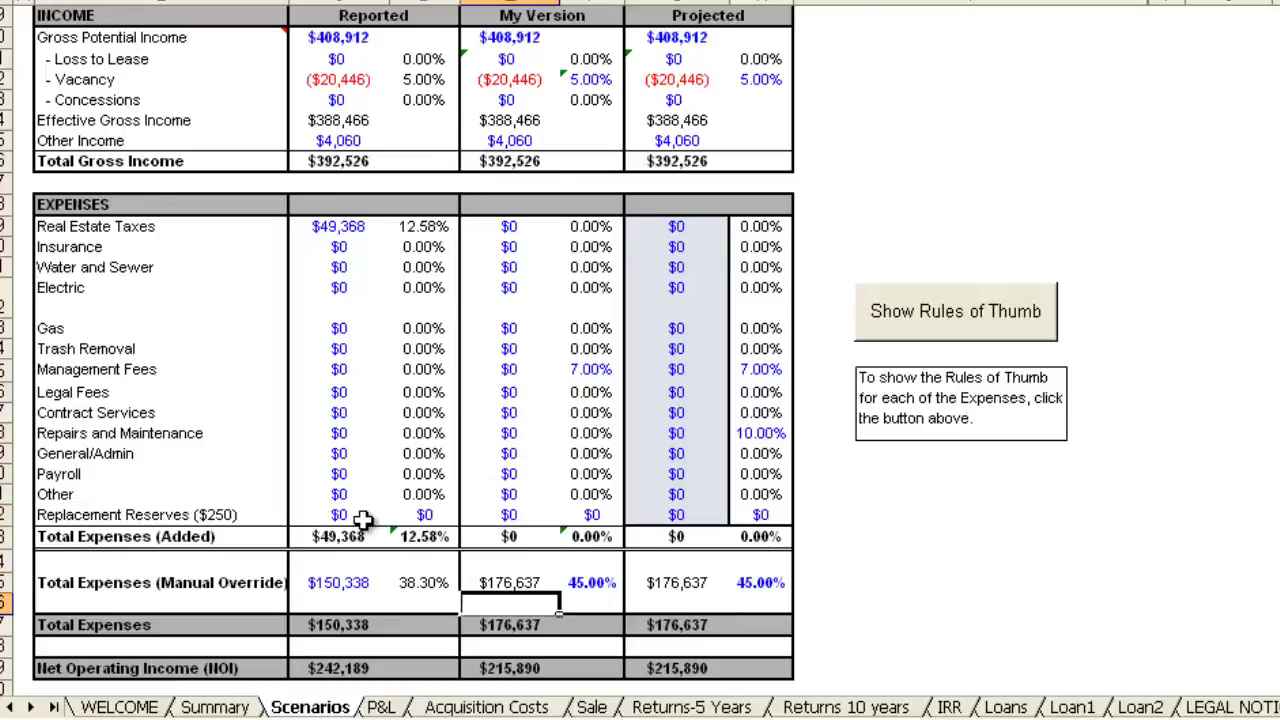
# Step: Compare the manual override expense percentages of the Reported and My Version scenarios
pyautogui.press('Left')
pyautogui.press('Left')
pyautogui.press('Right')
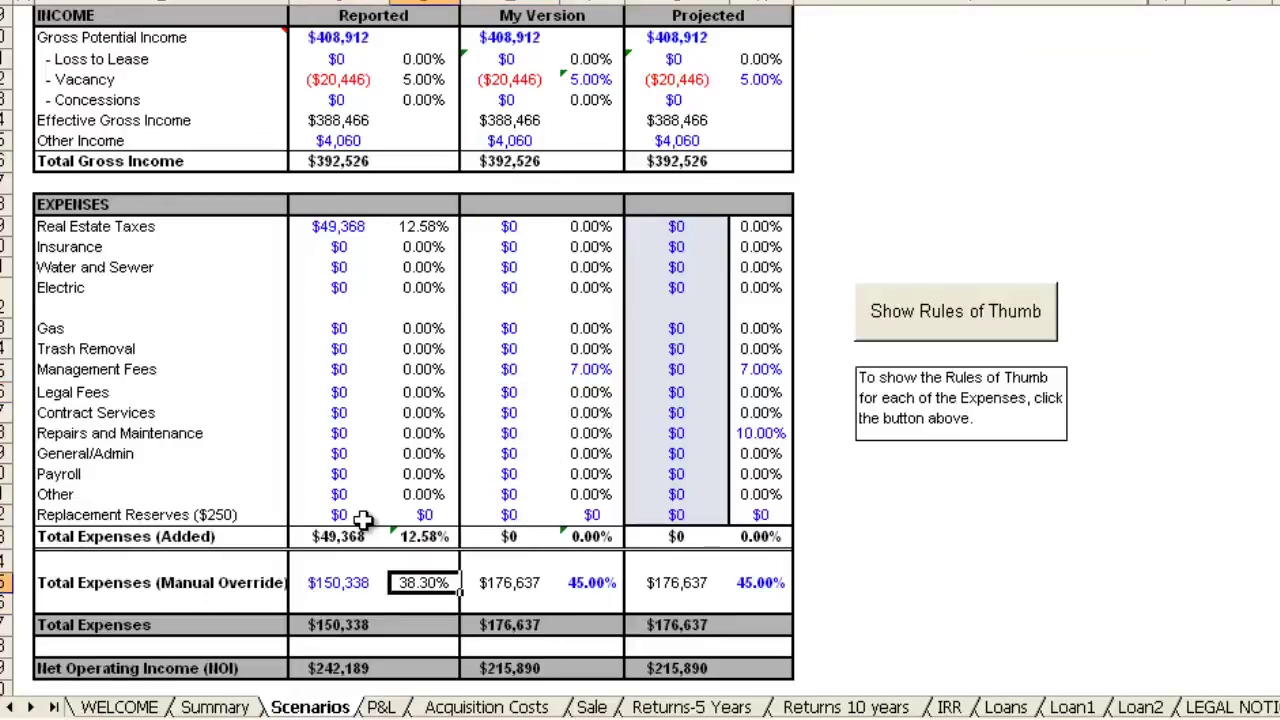
pyautogui.press('Right')
pyautogui.press('Right')
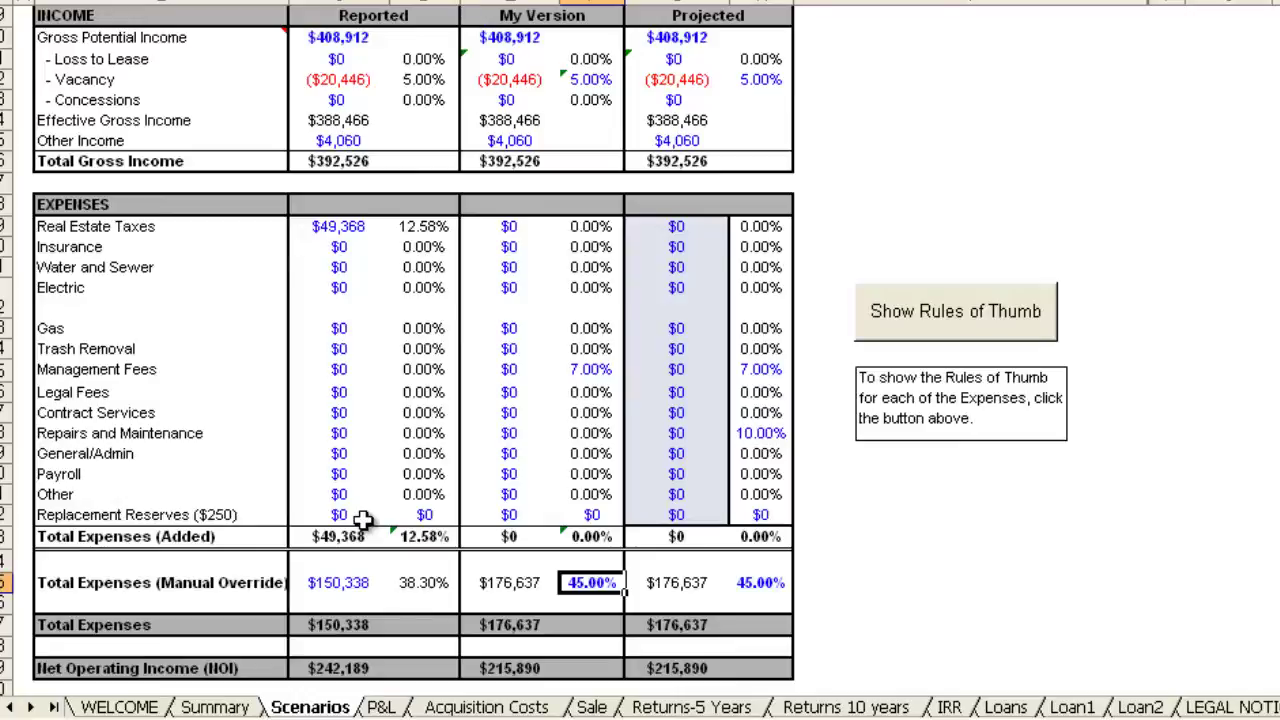
pyautogui.press('Left')
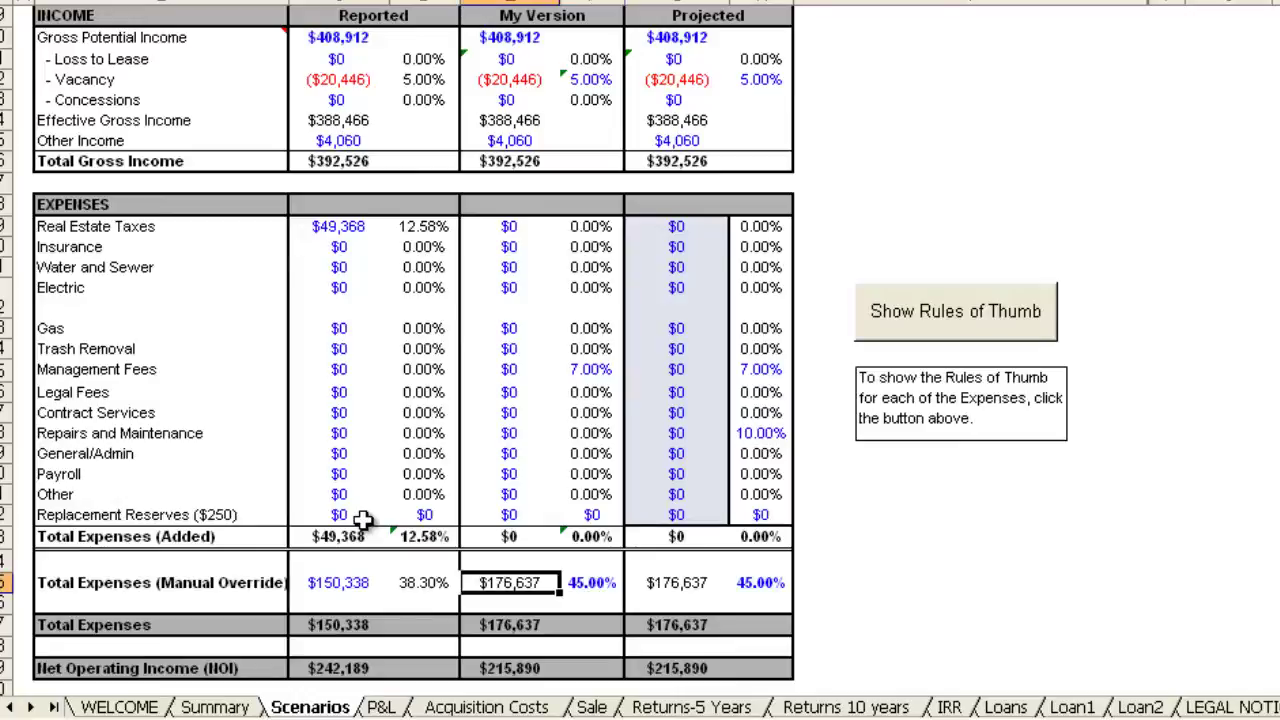
# Step: Review My Version's net operating income and summary figures, and compare its cap rate with the Reported one
pyautogui.press('Down')
pyautogui.press('Down')
pyautogui.press('Down')
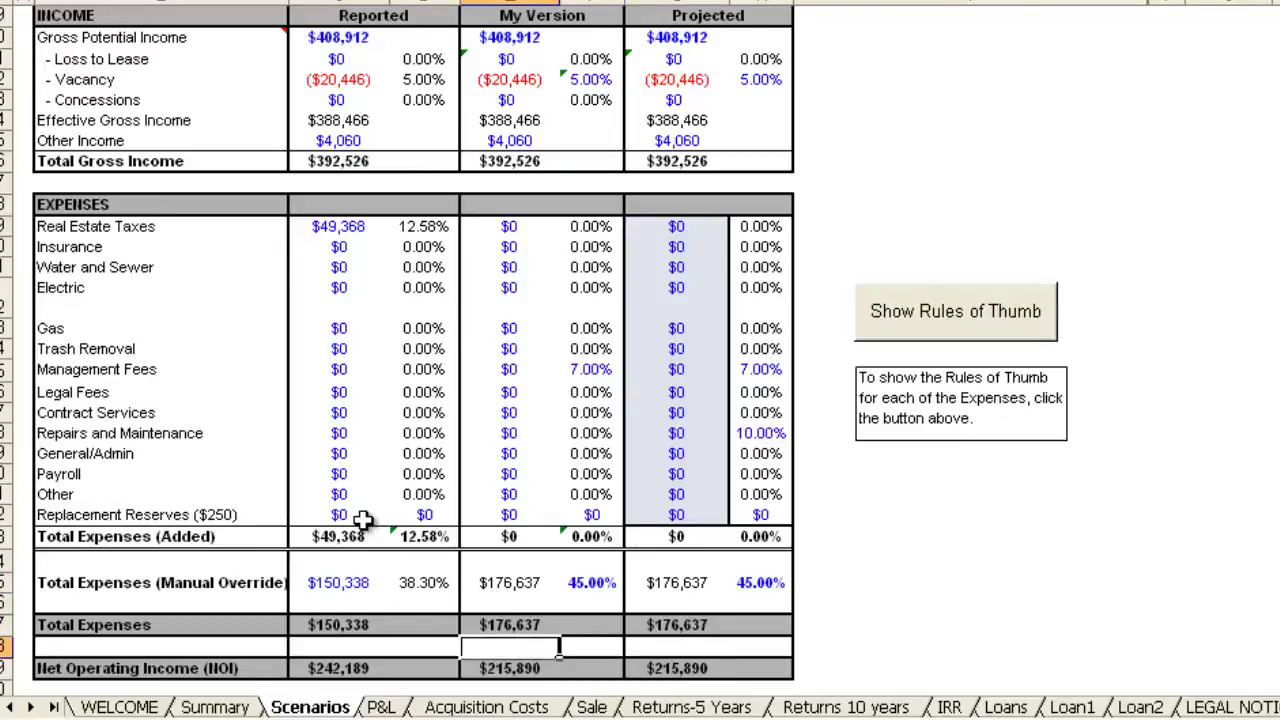
pyautogui.press('Down')
pyautogui.press('Down')
pyautogui.press('Down')
pyautogui.press('Down')
pyautogui.press('Down')
pyautogui.press('Down')
pyautogui.press('Down')
pyautogui.press('Down')
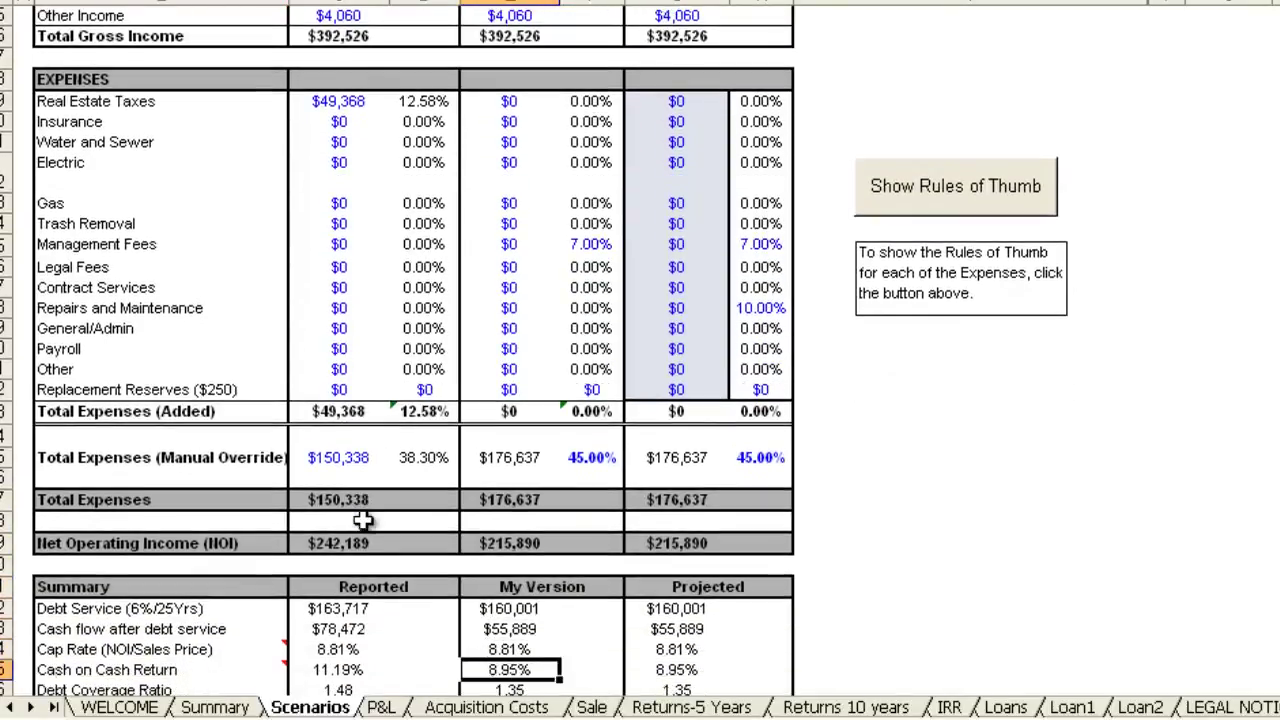
pyautogui.press('Down')
pyautogui.press('Up')
pyautogui.press('Up')
pyautogui.press('Up')
pyautogui.press('Left')
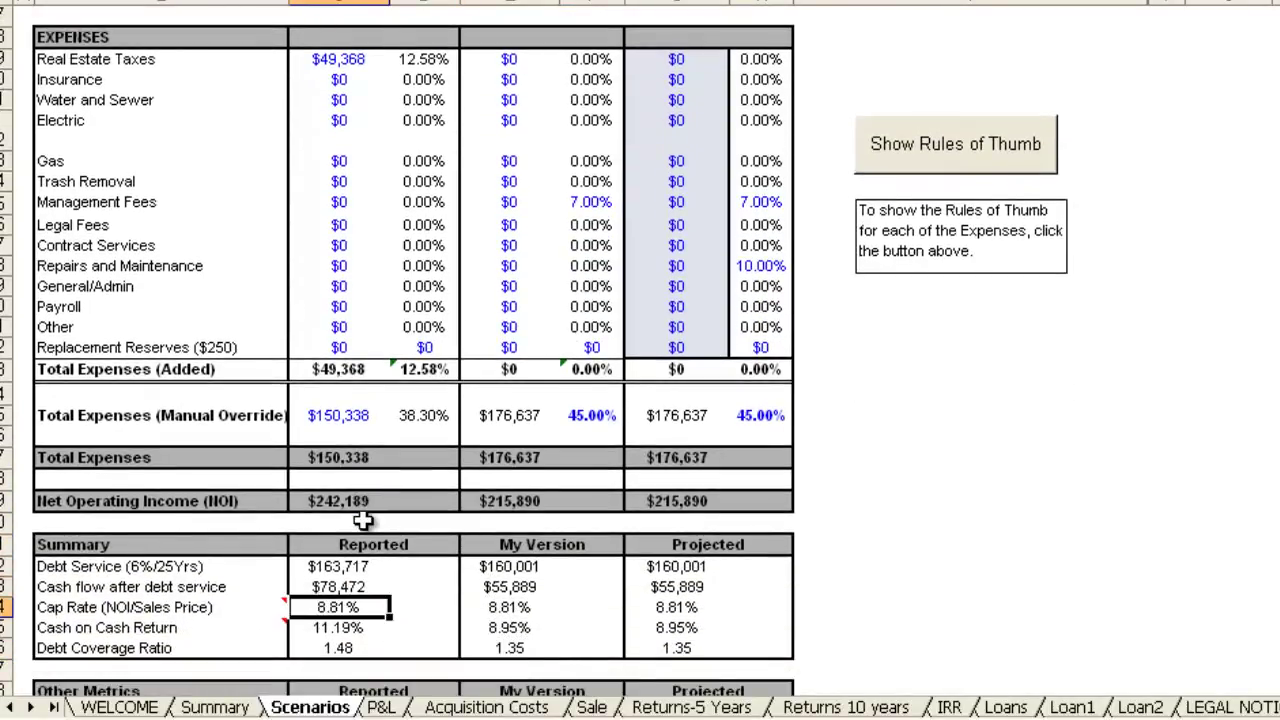
pyautogui.press('Right')
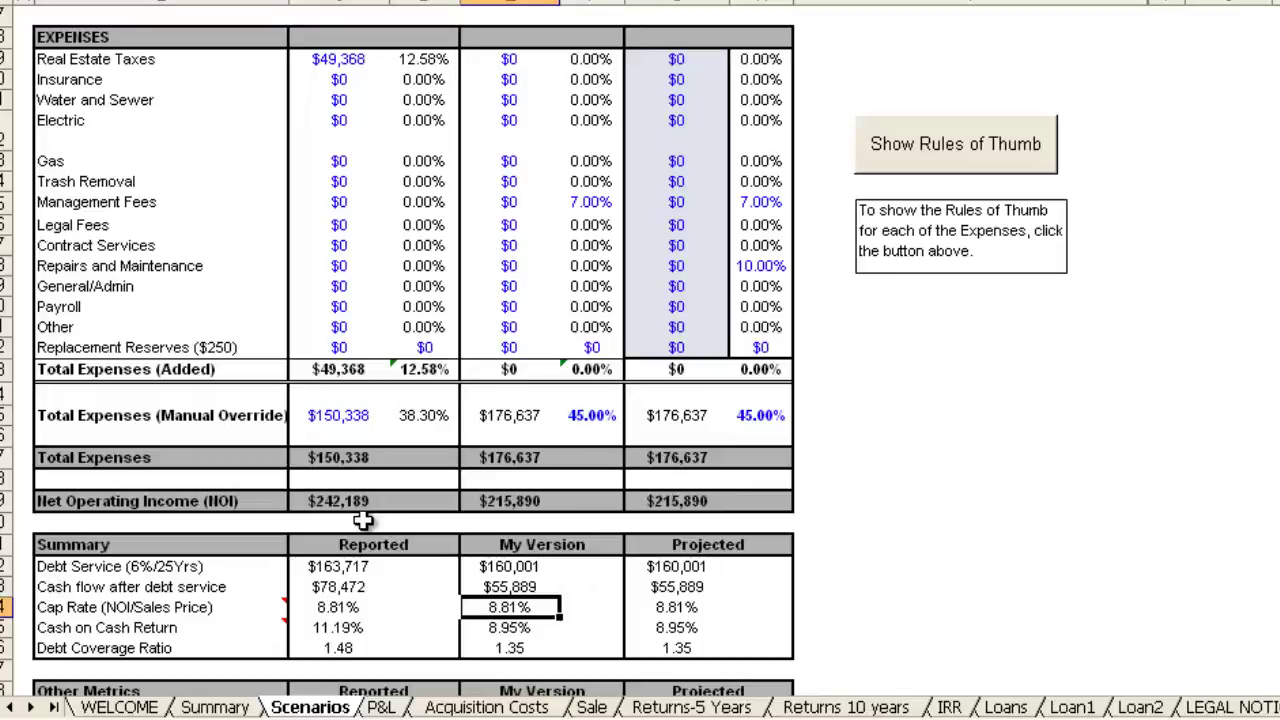
# Step: Go back up to the My Version offer price in the Acquisition Cost section
pyautogui.press('Up')
pyautogui.press('Up')
pyautogui.press('Up')
pyautogui.press('Up')
pyautogui.press('Up')
pyautogui.press('Up')
pyautogui.press('Up')
pyautogui.press('Up')
pyautogui.press('Up')
pyautogui.press('Up')
pyautogui.press('Up')
pyautogui.press('Up')
pyautogui.press('Up')
pyautogui.press('Up')
pyautogui.press('Up')
pyautogui.press('Up')
pyautogui.press('Up')
pyautogui.press('Up')
pyautogui.press('Up')
pyautogui.press('Up')
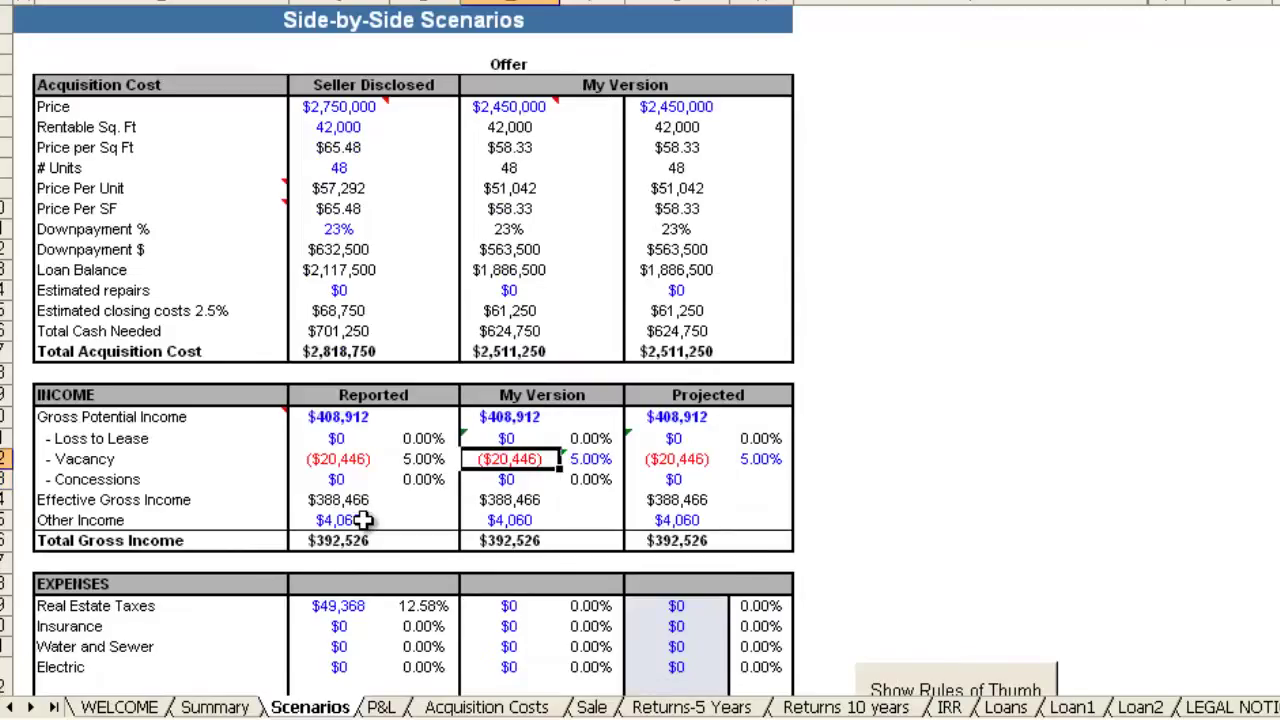
pyautogui.press('Up')
pyautogui.press('Up')
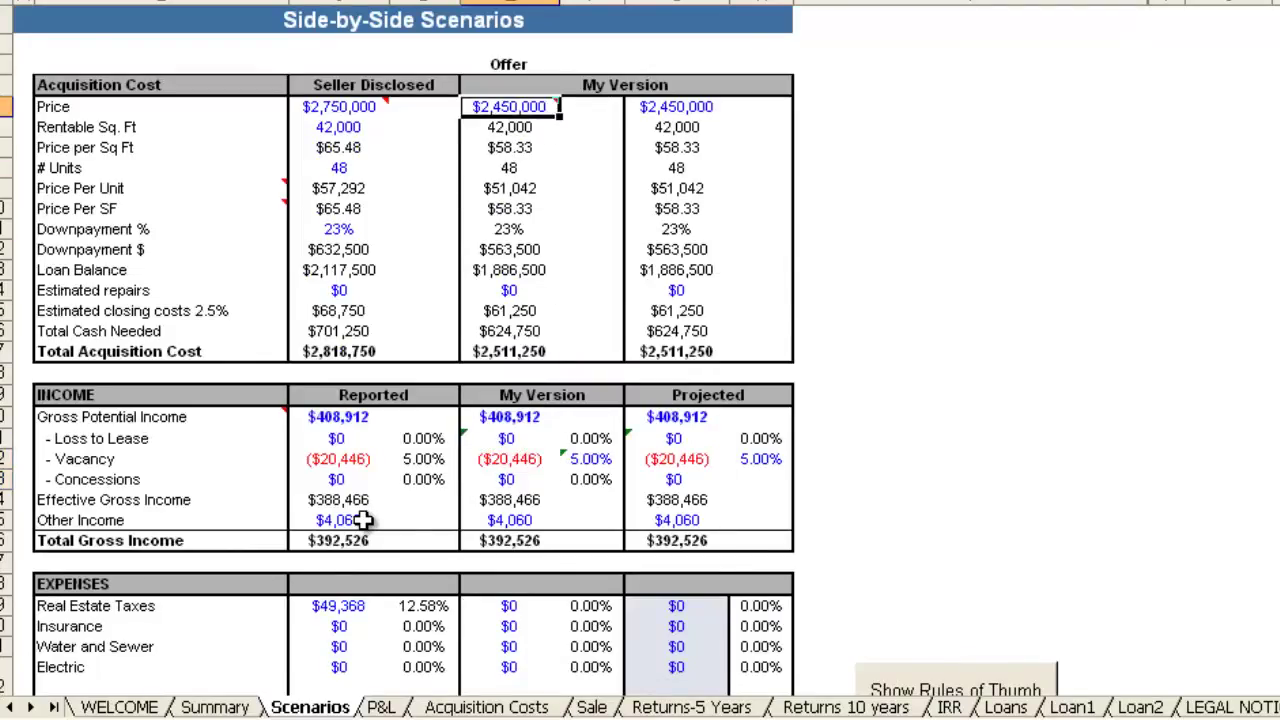
# Step: Go down the My Version column from the offer price to the Summary section and examine its cap rate
pyautogui.press('Down')
pyautogui.press('Down')
pyautogui.press('Down')
pyautogui.press('Down')
pyautogui.press('Down')
pyautogui.press('Down')
pyautogui.press('Down')
pyautogui.press('Down')
pyautogui.press('Down')
pyautogui.press('Down')
pyautogui.press('Down')
pyautogui.press('Down')
pyautogui.press('Down')
pyautogui.press('Down')
pyautogui.press('Down')
pyautogui.press('Down')
pyautogui.press('Down')
pyautogui.press('Down')
pyautogui.press('Down')
pyautogui.press('Down')
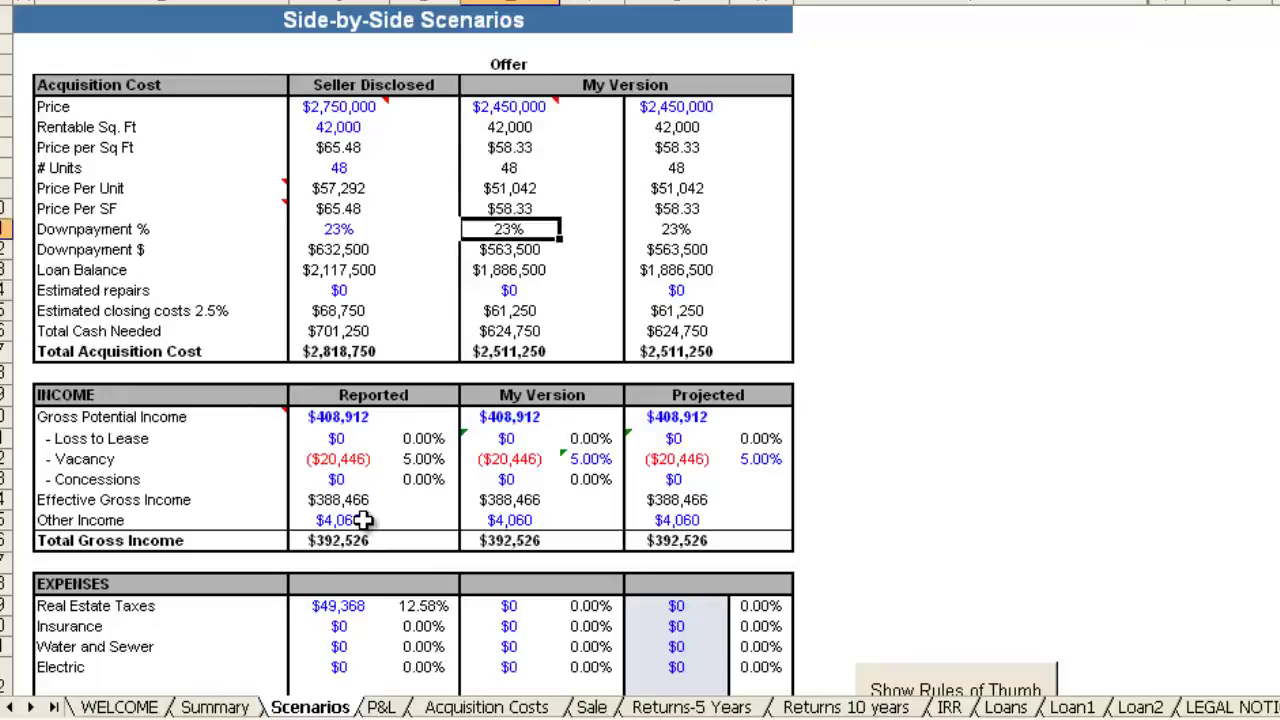
pyautogui.press('Down')
pyautogui.press('Down')
pyautogui.press('Down')
pyautogui.press('Down')
pyautogui.press('Down')
pyautogui.press('Down')
pyautogui.press('Down')
pyautogui.press('Down')
pyautogui.press('Down')
pyautogui.press('Down')
pyautogui.press('Down')
pyautogui.press('Down')
pyautogui.press('Down')
pyautogui.press('Down')
pyautogui.press('Down')
pyautogui.press('Down')
pyautogui.press('Down')
pyautogui.press('Down')
pyautogui.press('Down')
pyautogui.press('Down')
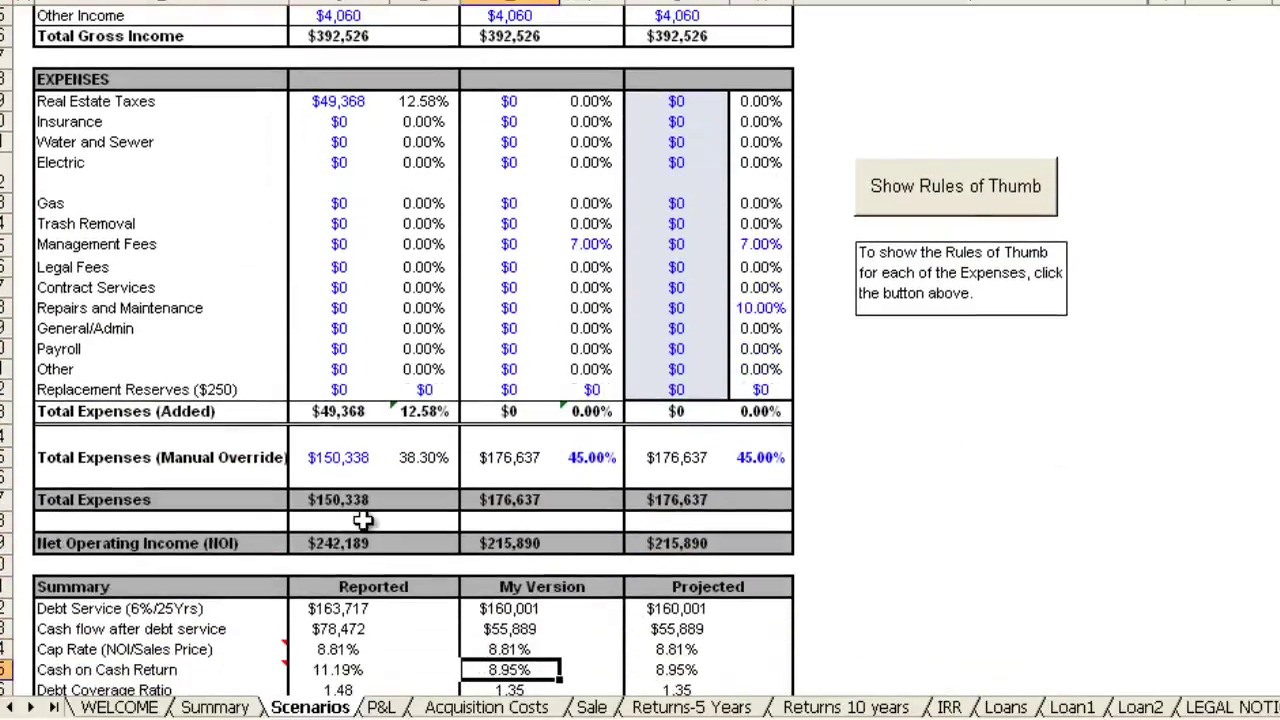
pyautogui.press('Up')
pyautogui.press('Up')
pyautogui.press('Up')
pyautogui.press('Up')
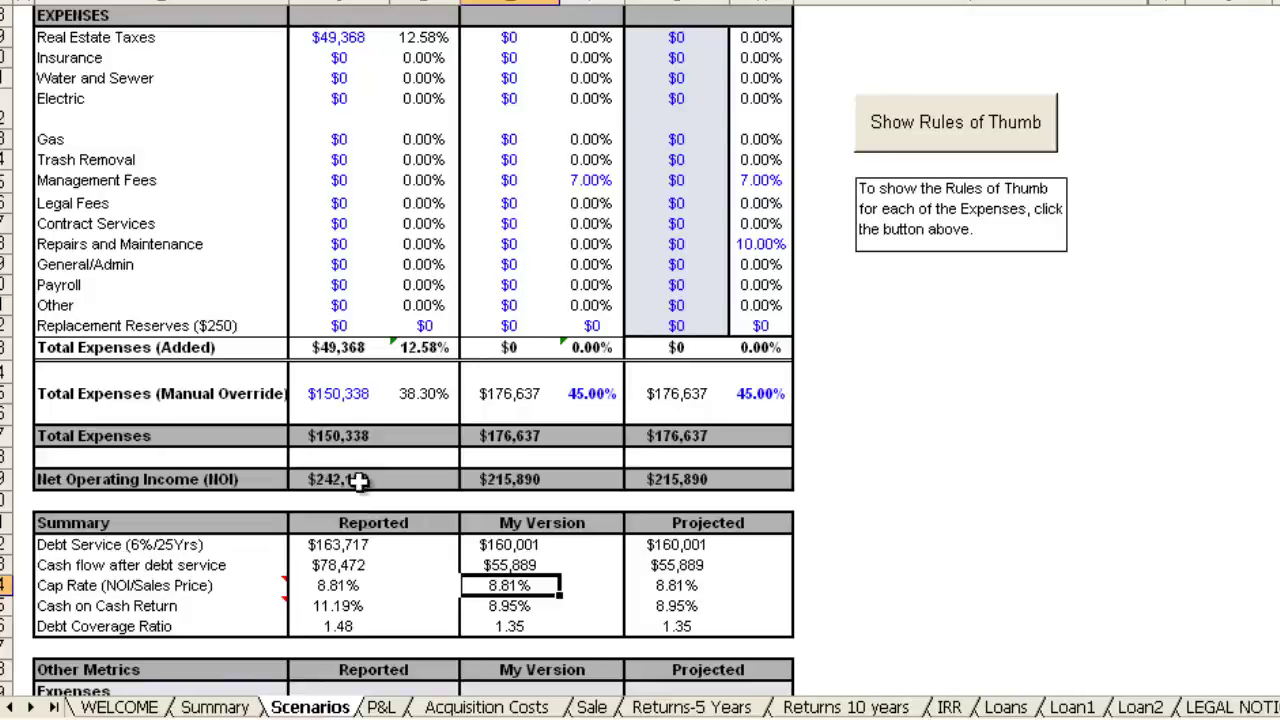
# Step: Go back up through My Version's expense lines to Other Income and review the Income and Acquisition Cost sections
pyautogui.click(503, 205)
pyautogui.click(498, 190)
pyautogui.press('Up')
pyautogui.press('Up')
pyautogui.press('Up')
pyautogui.press('Up')
pyautogui.press('Up')
pyautogui.press('Up')
pyautogui.press('Up')
pyautogui.press('Up')
pyautogui.press('Up')
pyautogui.press('Up')
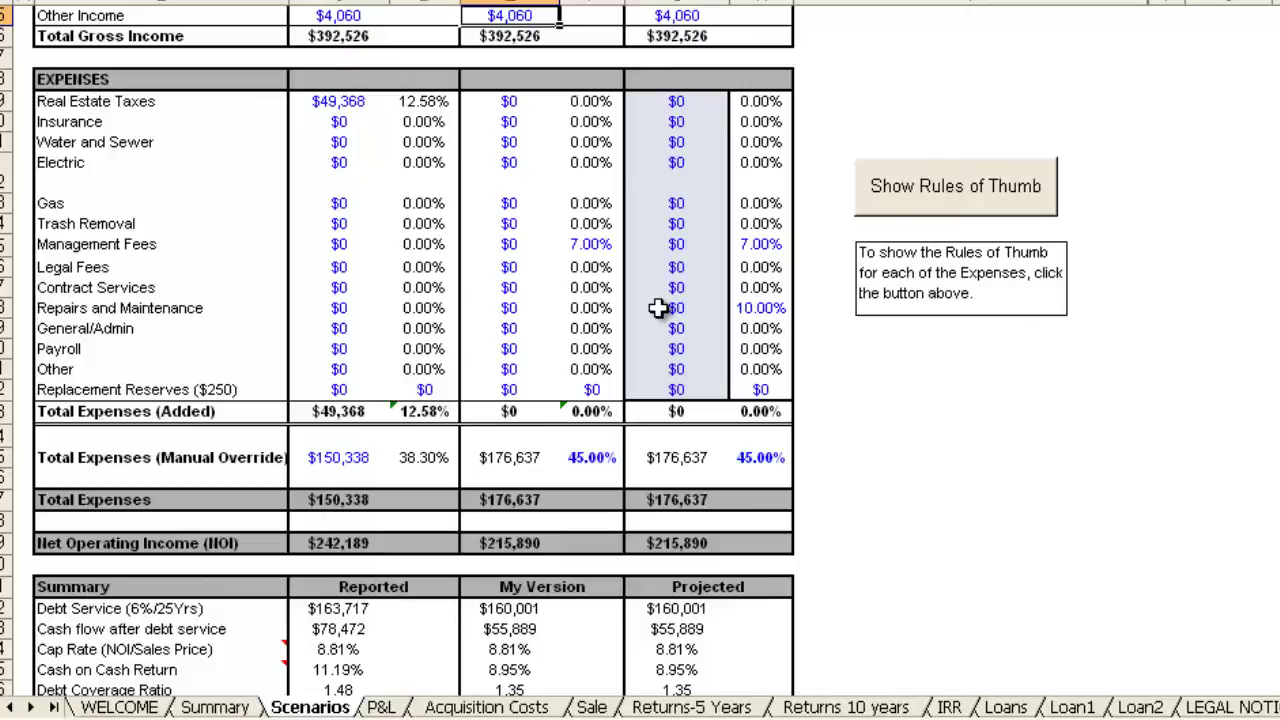
pyautogui.scroll(8, 658, 308)
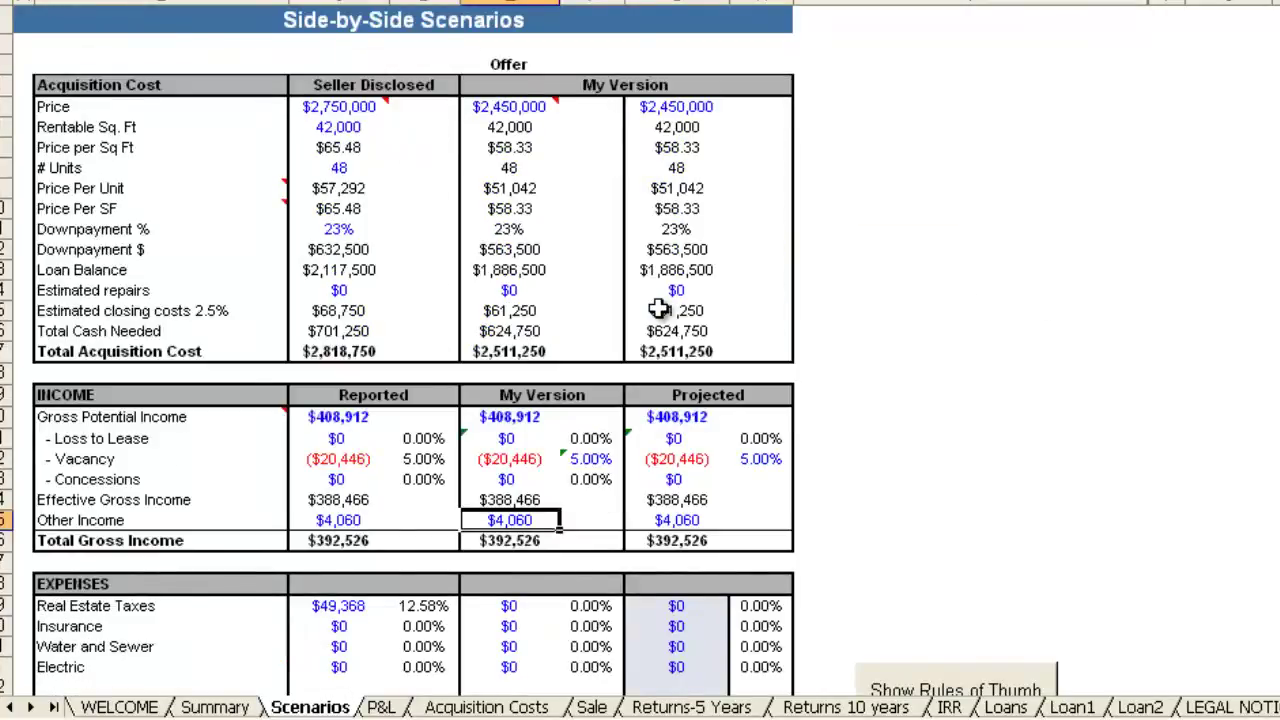
# Step: Go down My Version's expense lines again, past the added total expenses towards the manual override
pyautogui.press('Down')
pyautogui.press('Down')
pyautogui.press('Down')
pyautogui.press('Down')
pyautogui.press('Down')
pyautogui.press('Down')
pyautogui.press('Down')
pyautogui.press('Down')
pyautogui.press('Down')
pyautogui.press('Down')
pyautogui.press('Down')
pyautogui.press('Down')
pyautogui.press('Down')
pyautogui.press('Down')
pyautogui.press('Down')
pyautogui.press('Down')
pyautogui.press('Down')
pyautogui.press('Down')
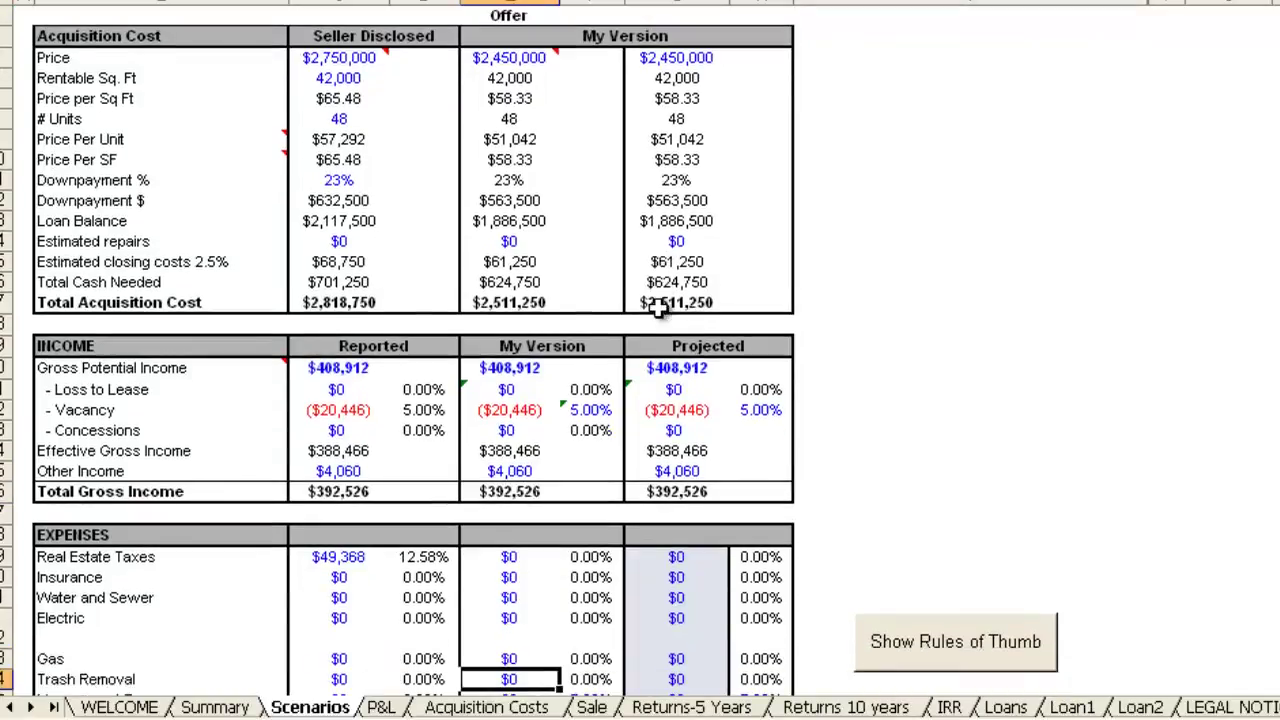
pyautogui.press('Down')
pyautogui.press('Down')
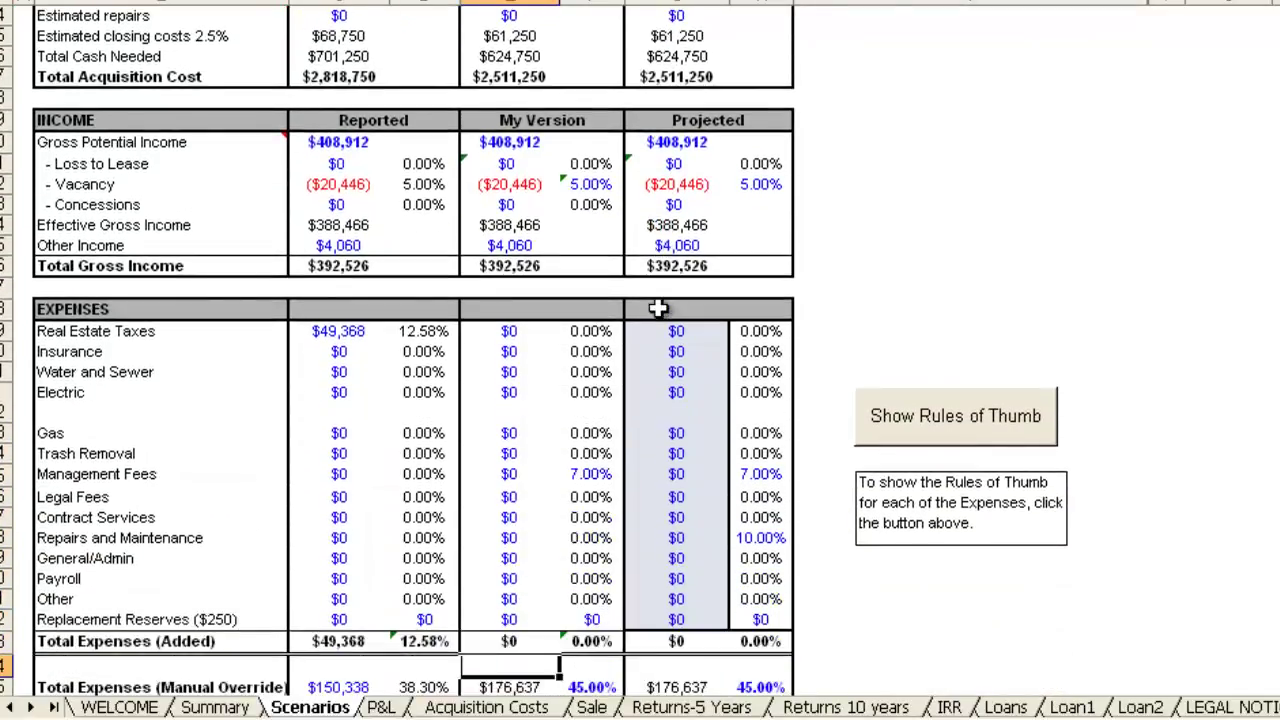